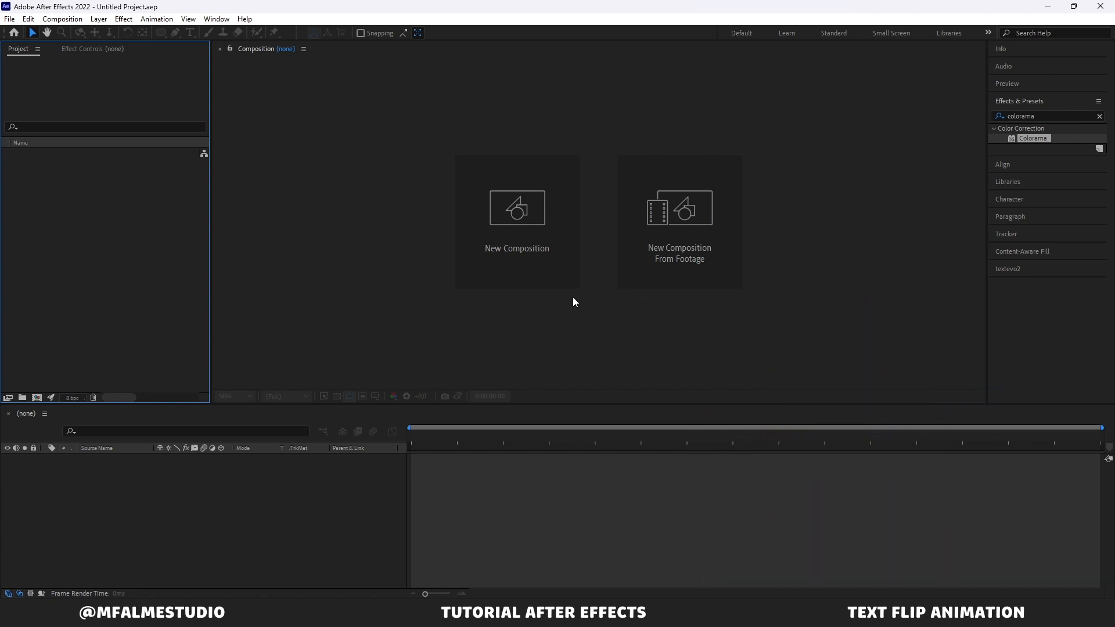
Create a 1920 x 1080, 30 fps, 10-second composition and add a text layer reading MFALME.
left_click(553, 269)
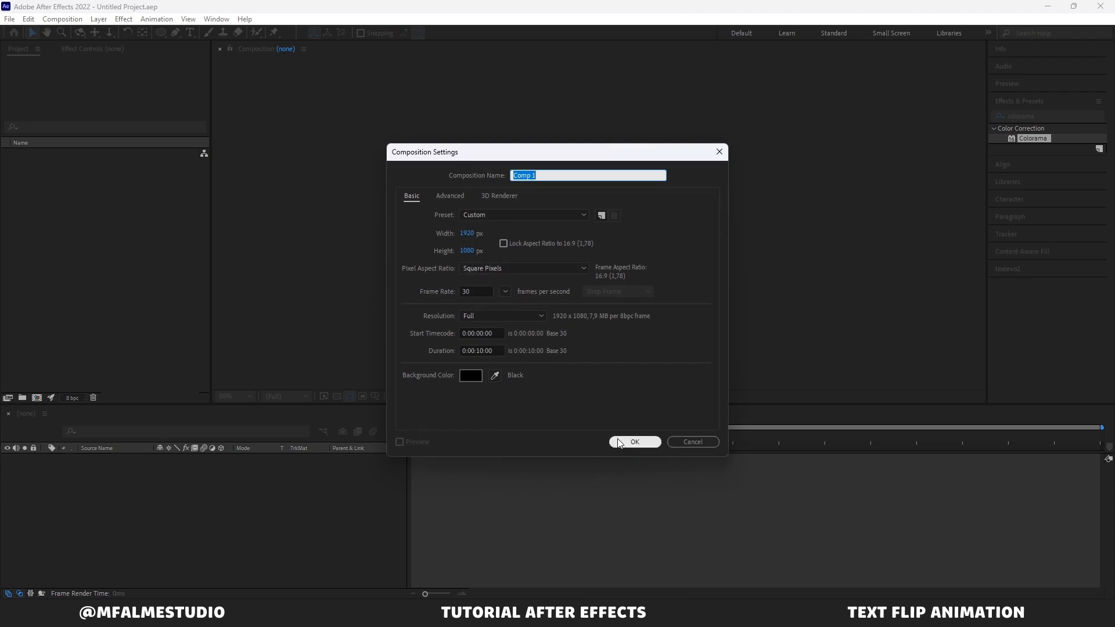
left_click(620, 444)
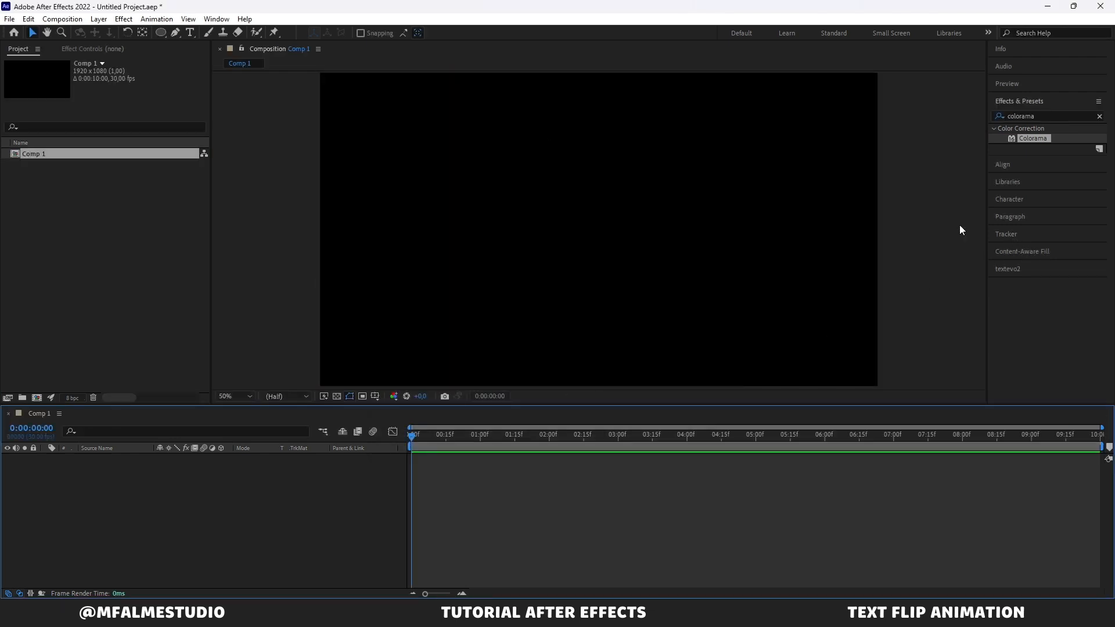
left_click(193, 37)
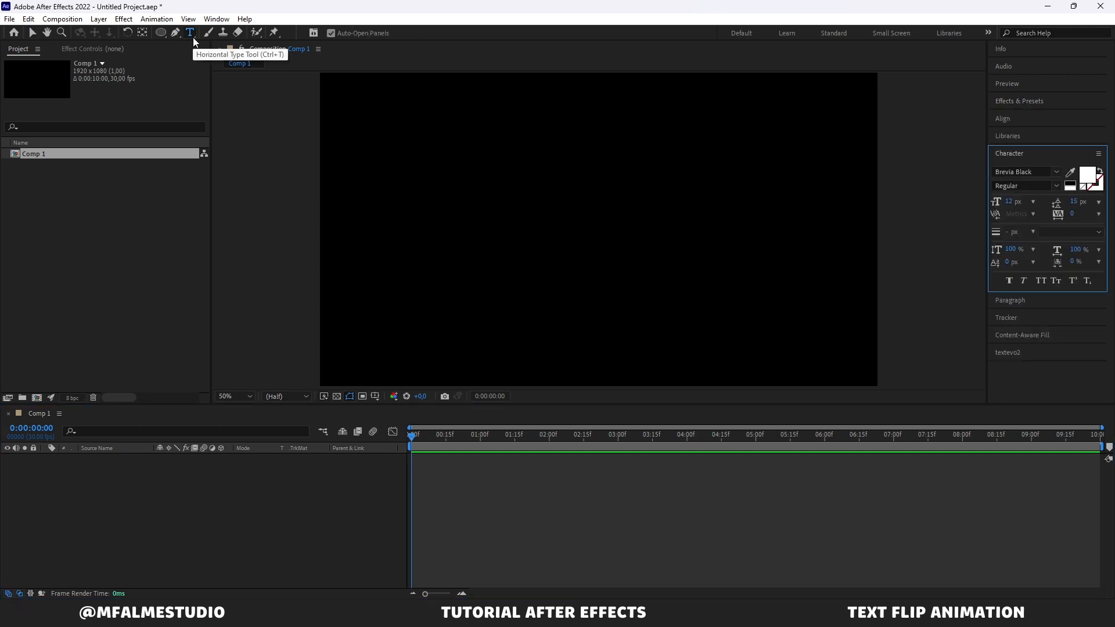
left_click(597, 226)
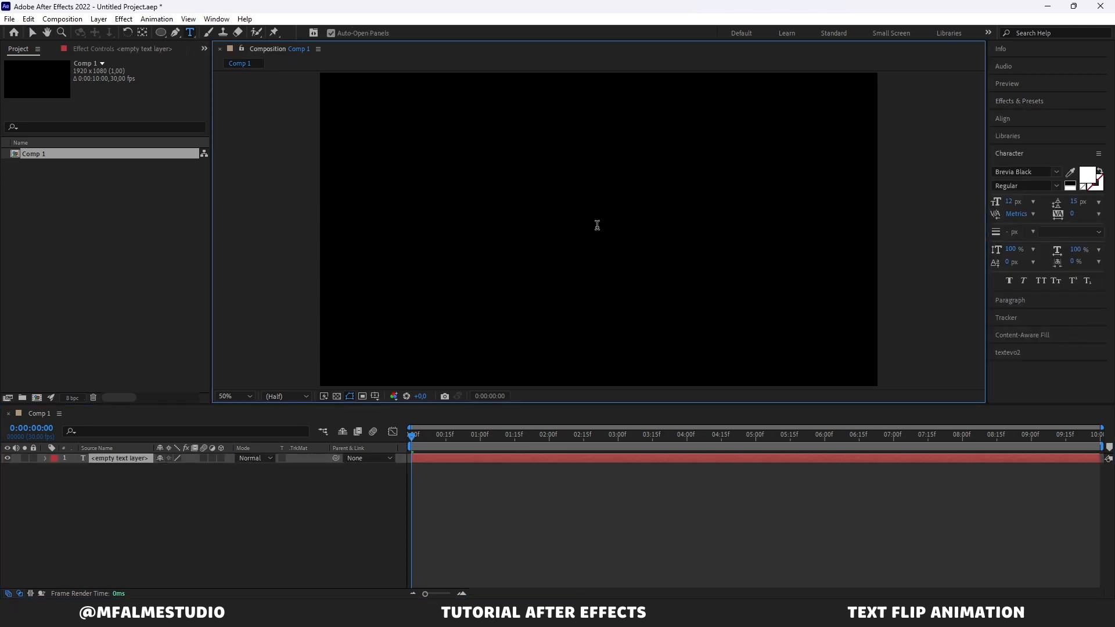
type("MFALME")
left_click(119, 464)
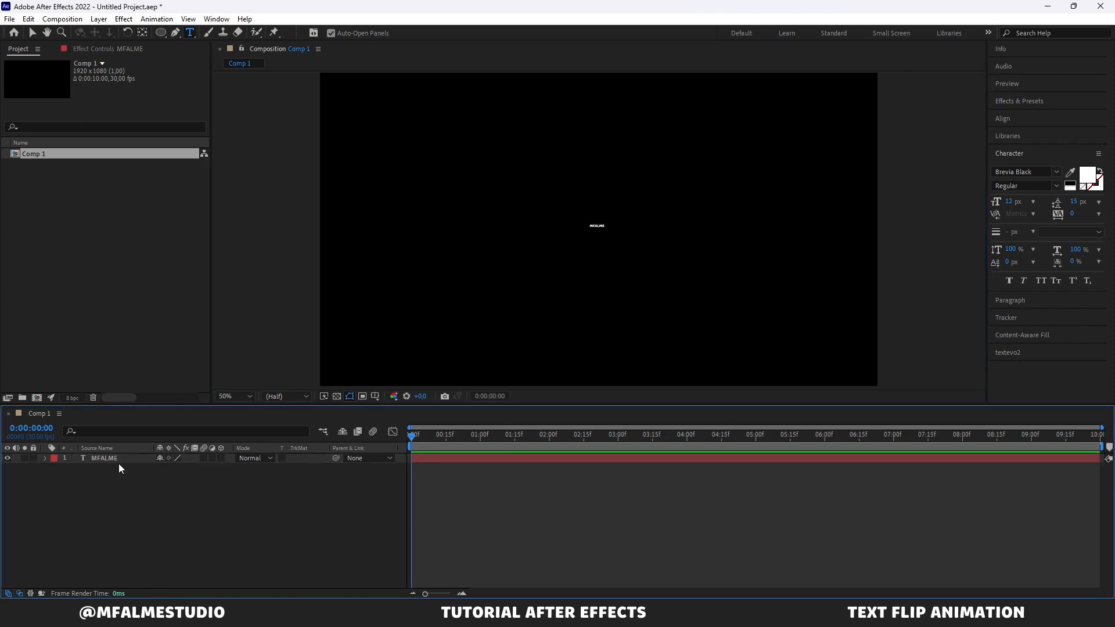
Scale the MFALME text layer up to 2047%.
left_click(119, 459)
key("s")
left_click_drag(174, 468, 896, 447)
left_click_drag(169, 469, 563, 471)
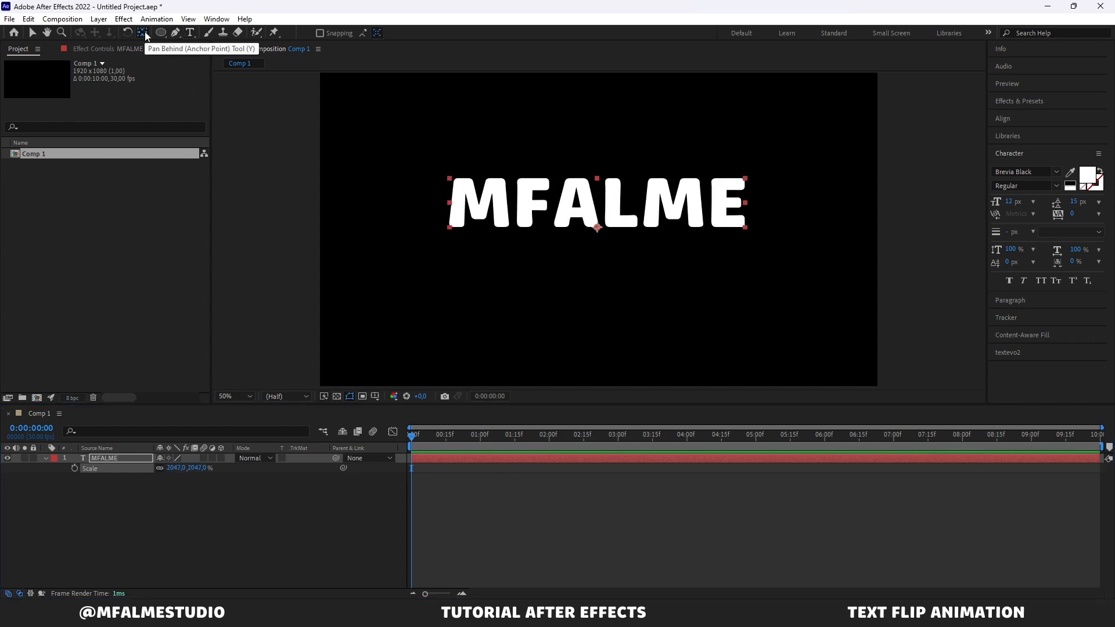
Center the text layer's anchor point within its letters and align the layer to the middle of the composition.
key("ctrl+alt+Home")
key("v")
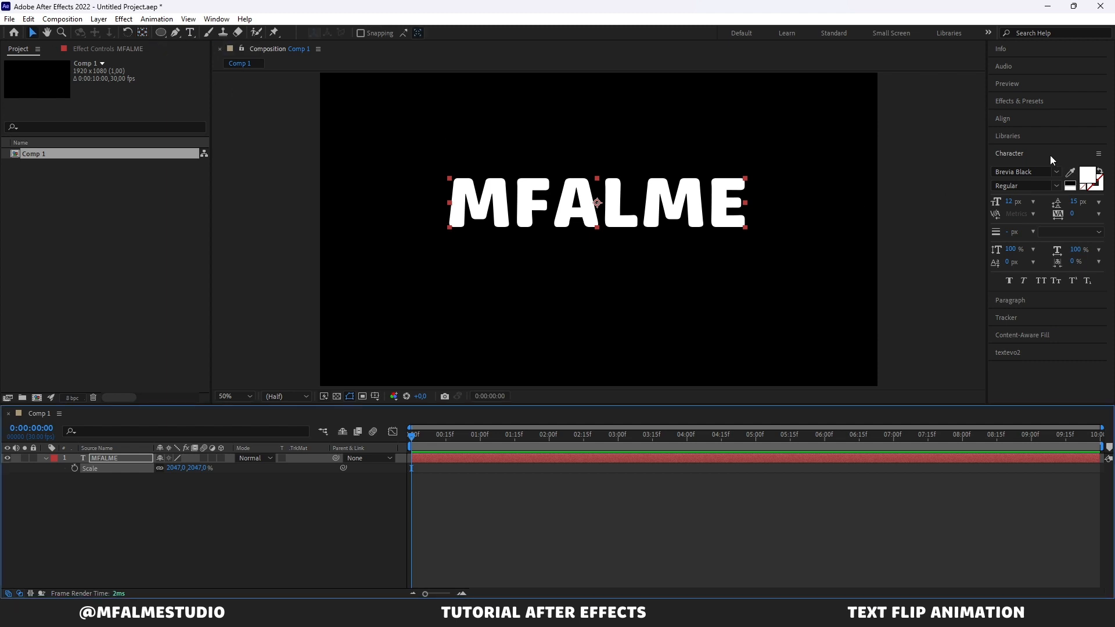
left_click(1010, 123)
left_click(1082, 148)
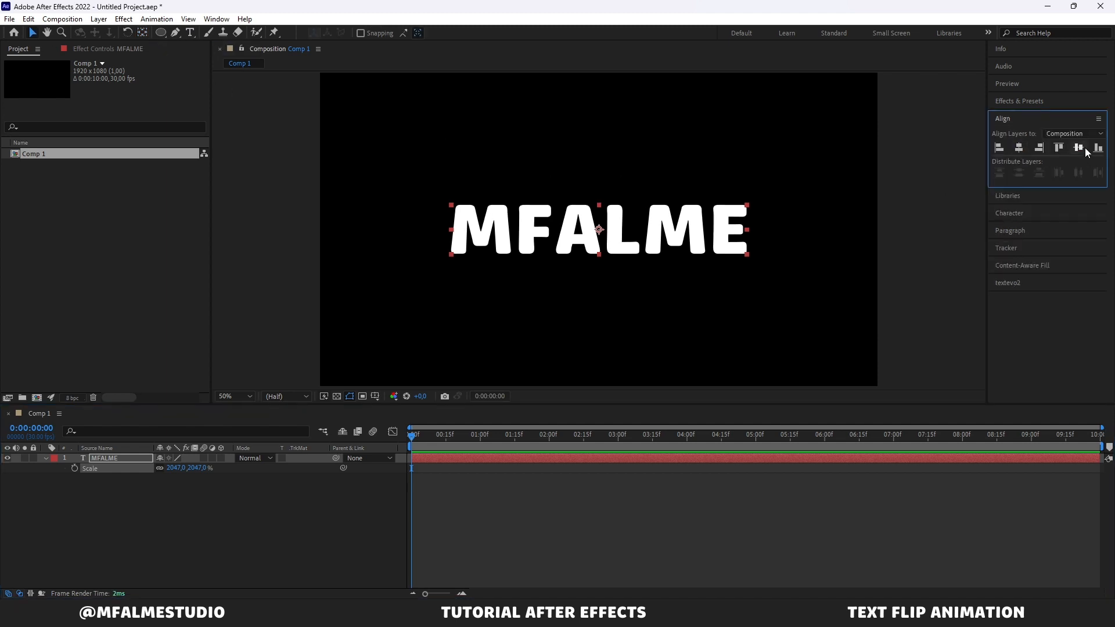
left_click(909, 230)
left_click(745, 229)
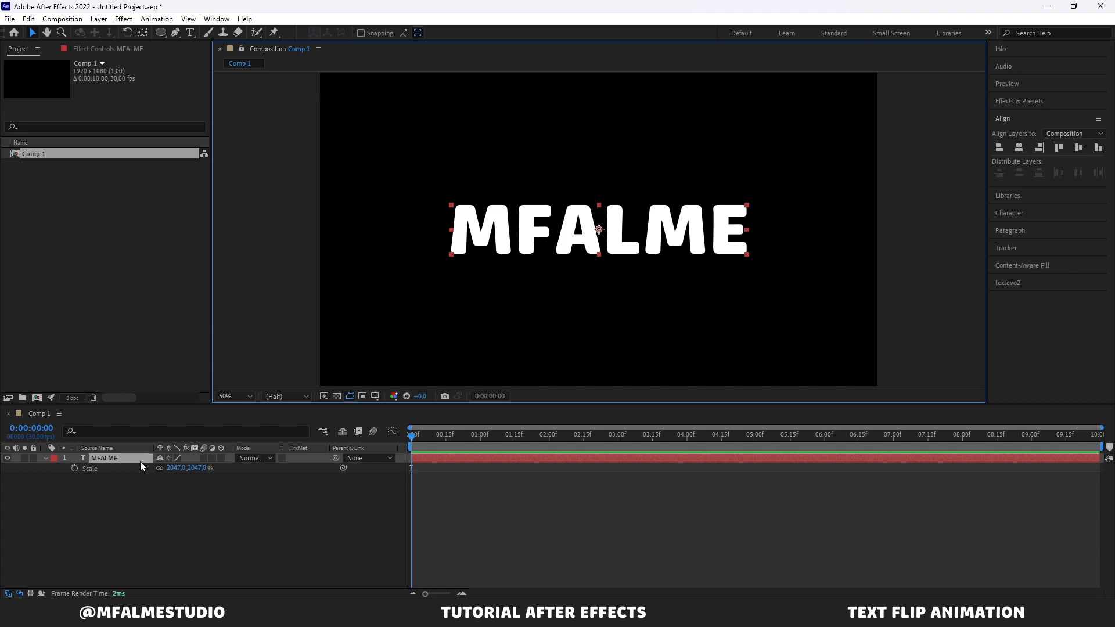
Expand the MFALME layer's properties and enable per-character 3D for the text.
left_click(46, 458)
left_click(46, 458)
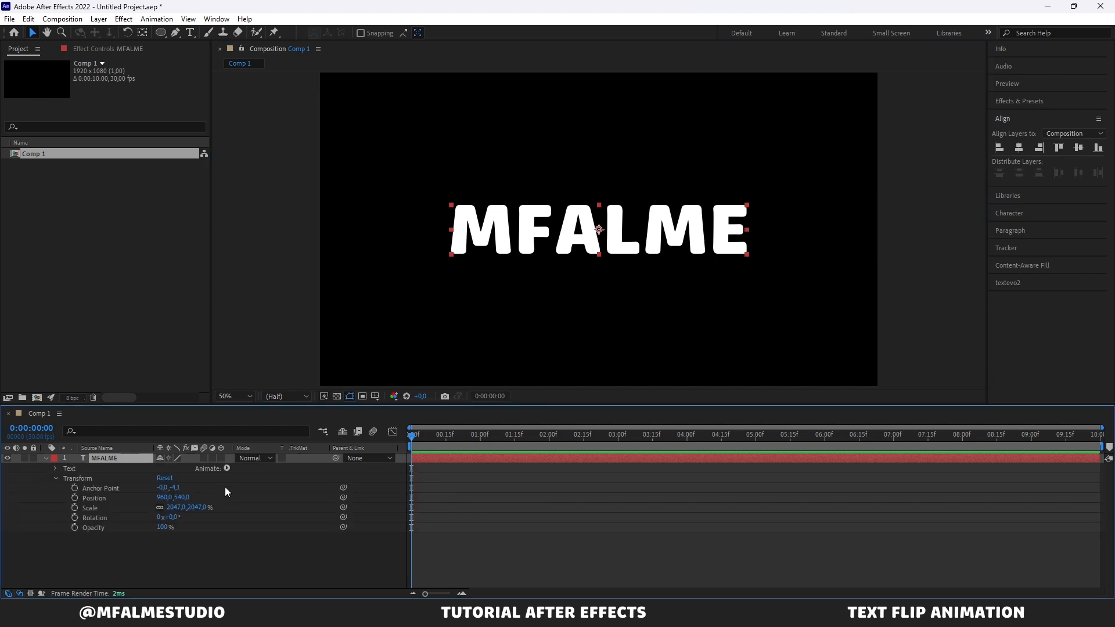
left_click(227, 468)
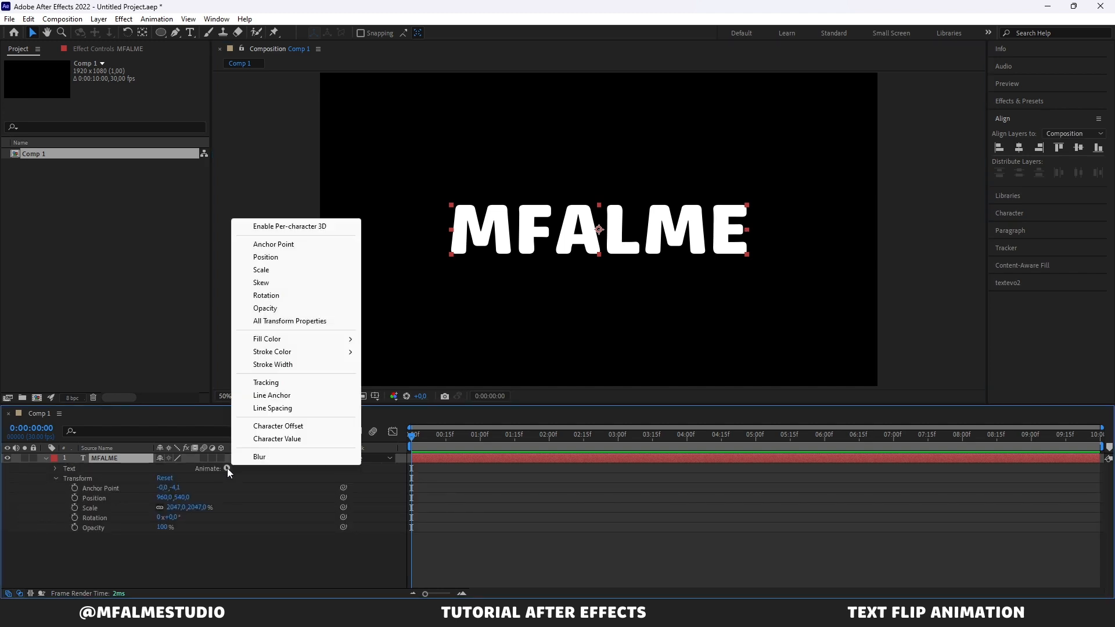
left_click(305, 230)
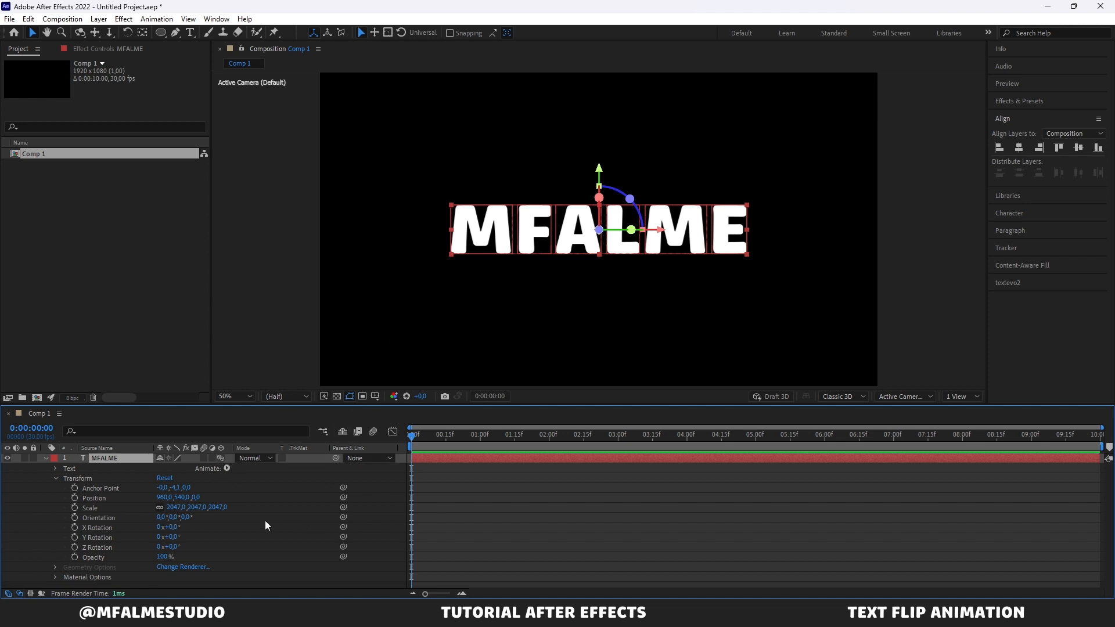
Add a Rotation text animator to the MFALME layer and include an Opacity property in it.
left_click(227, 468)
left_click(309, 292)
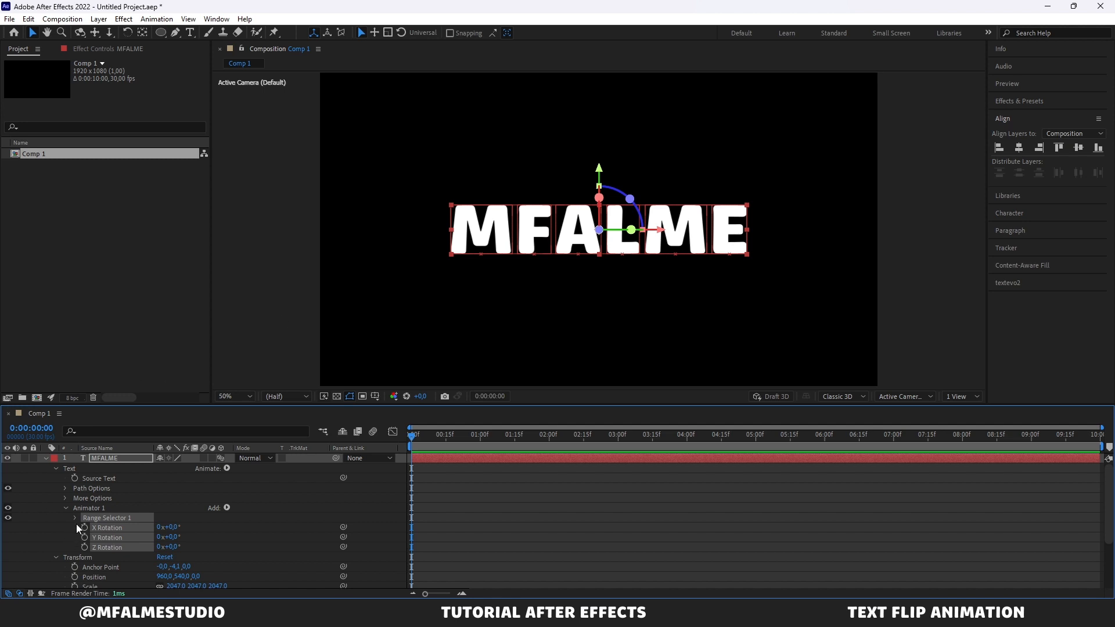
left_click(227, 508)
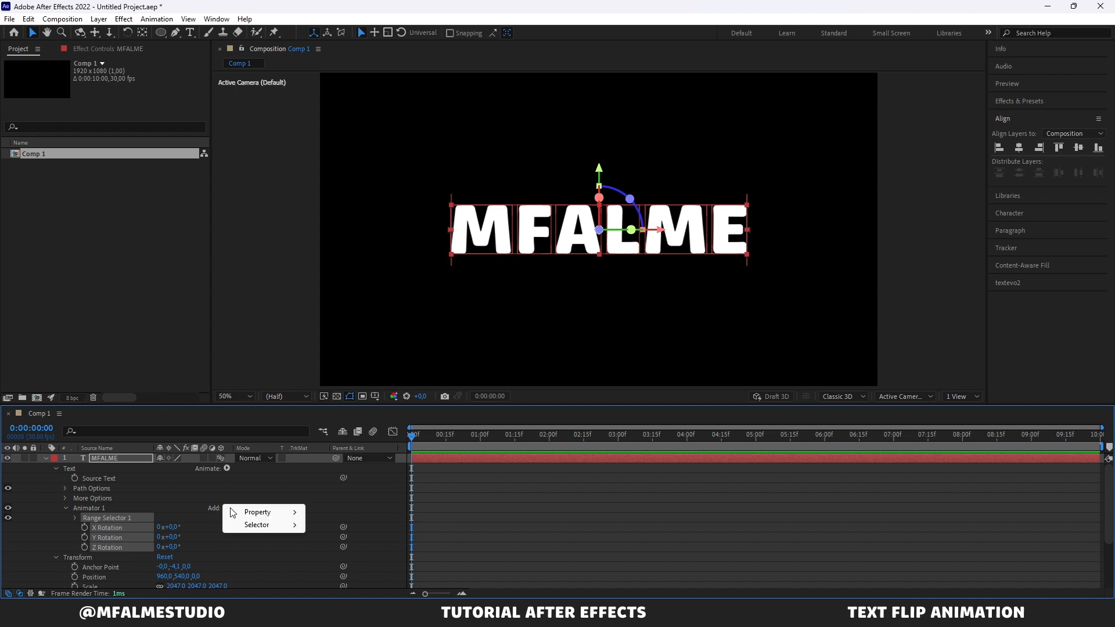
mouse_move(276, 519)
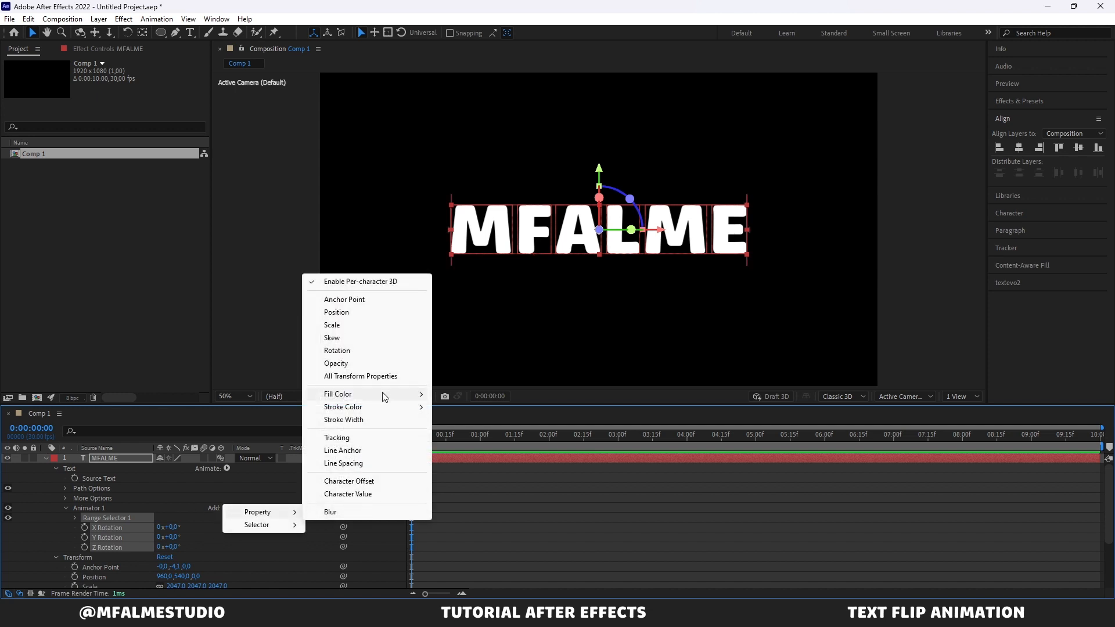
left_click(383, 366)
Set the text animator's Y Rotation to 90° and its Opacity to 0%.
scroll(285, 484, "down", 2)
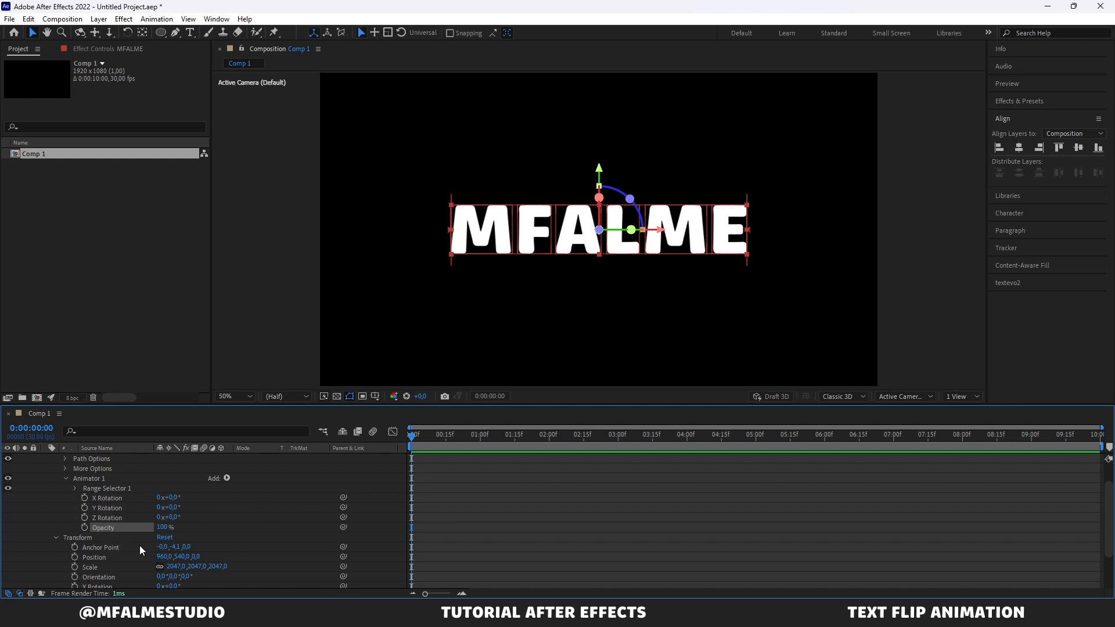
left_click(173, 508)
type("90")
key("Return")
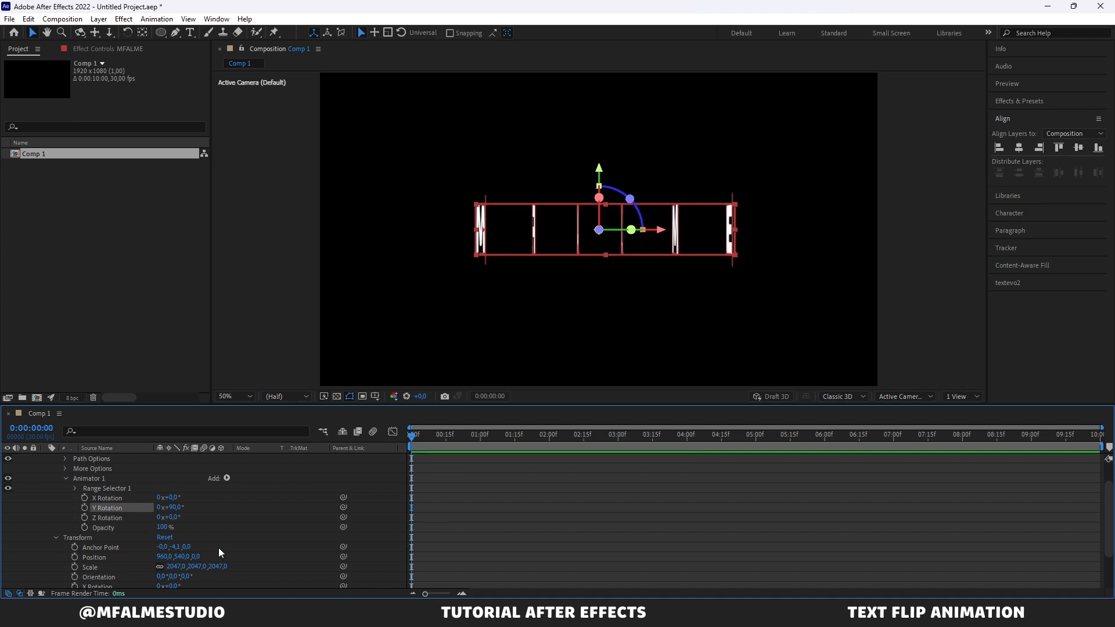
left_click(162, 527)
type("0")
key("Return")
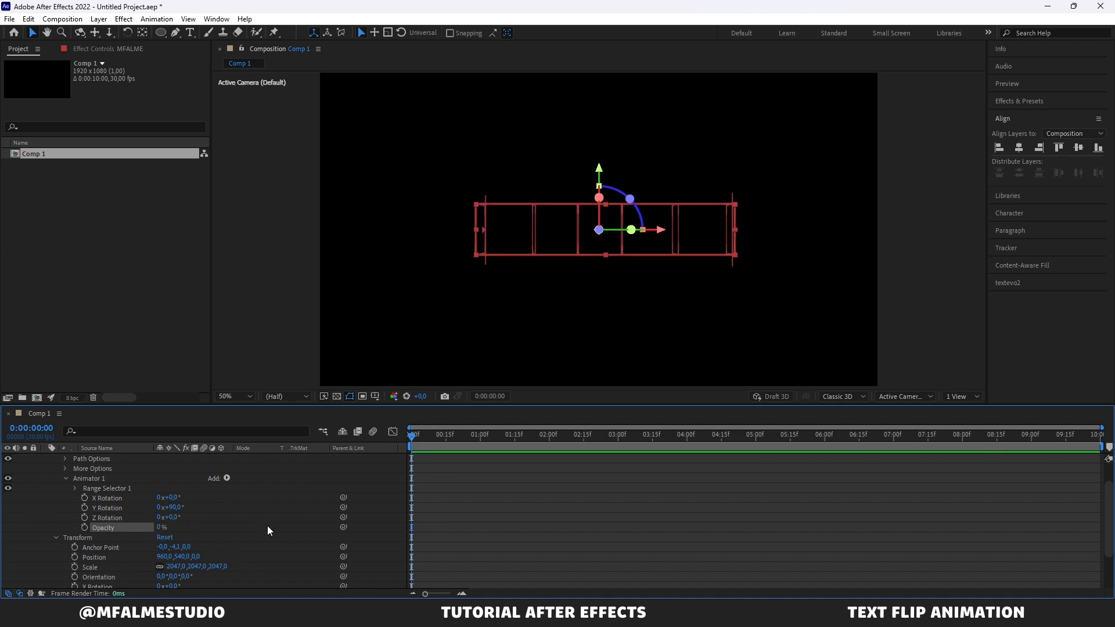
Keyframe the Range Selector's Offset at -100% on the first frame.
scroll(250, 514, "up", 1)
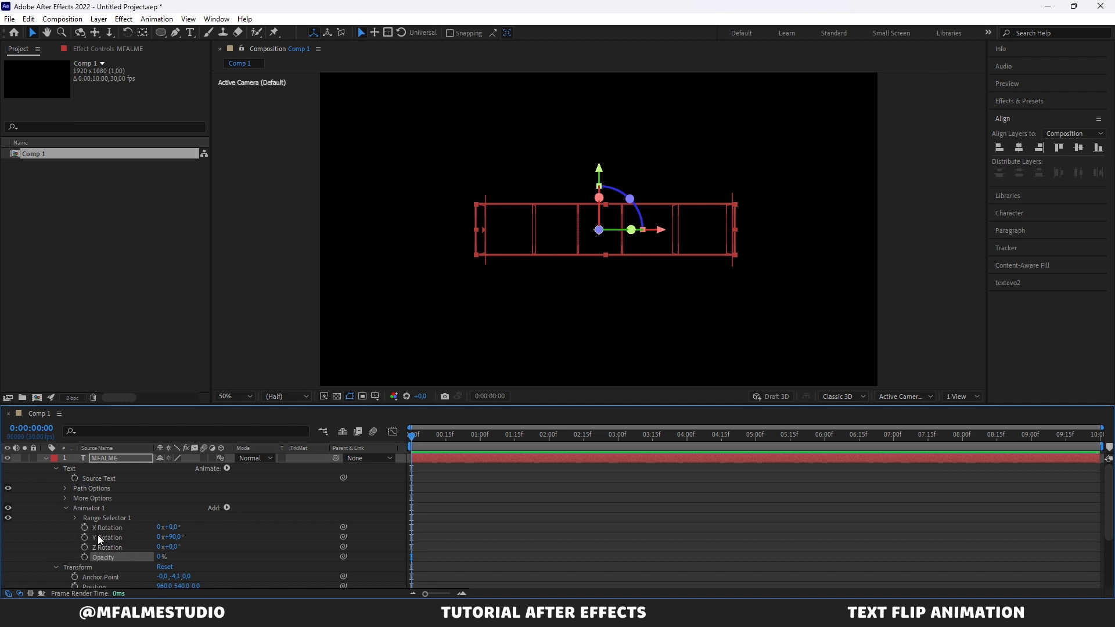
scroll(87, 524, "down", 1)
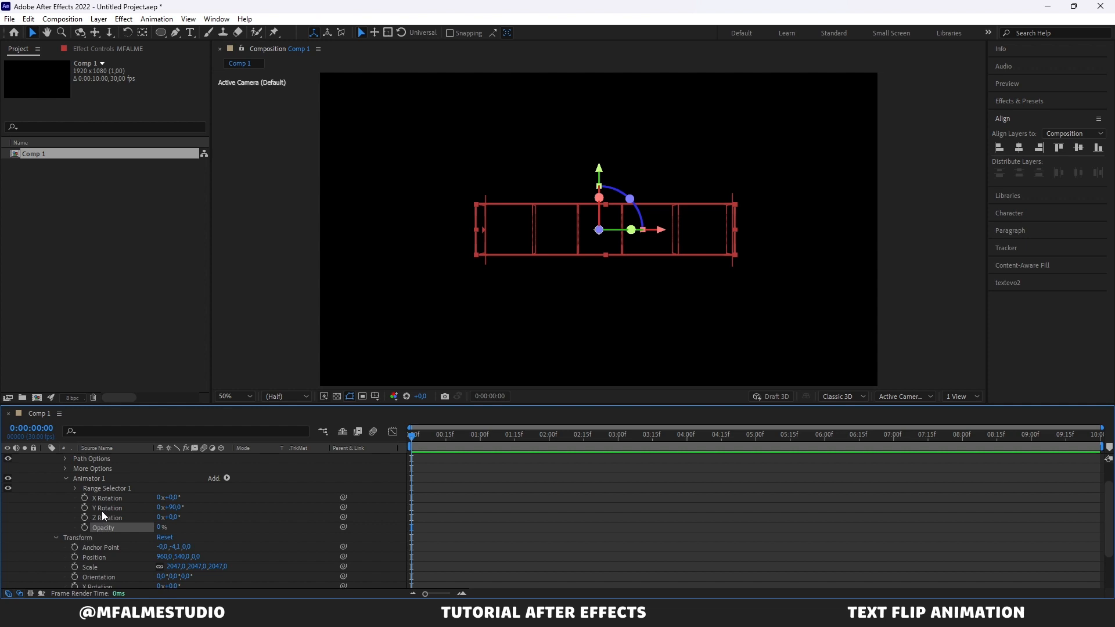
scroll(57, 468, "up", 1)
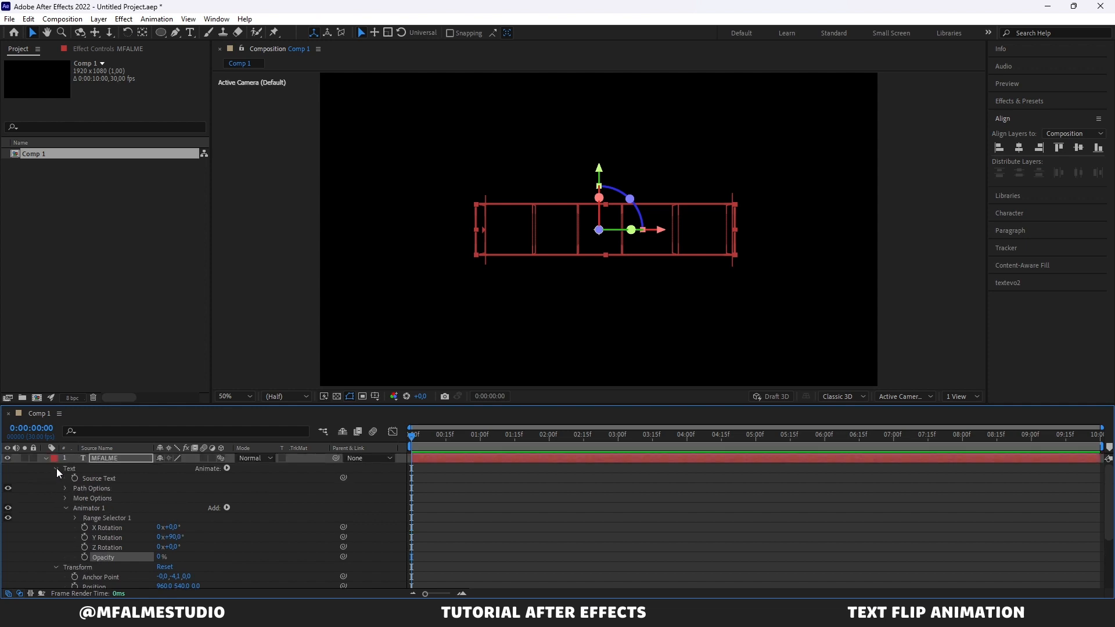
scroll(70, 503, "down", 2)
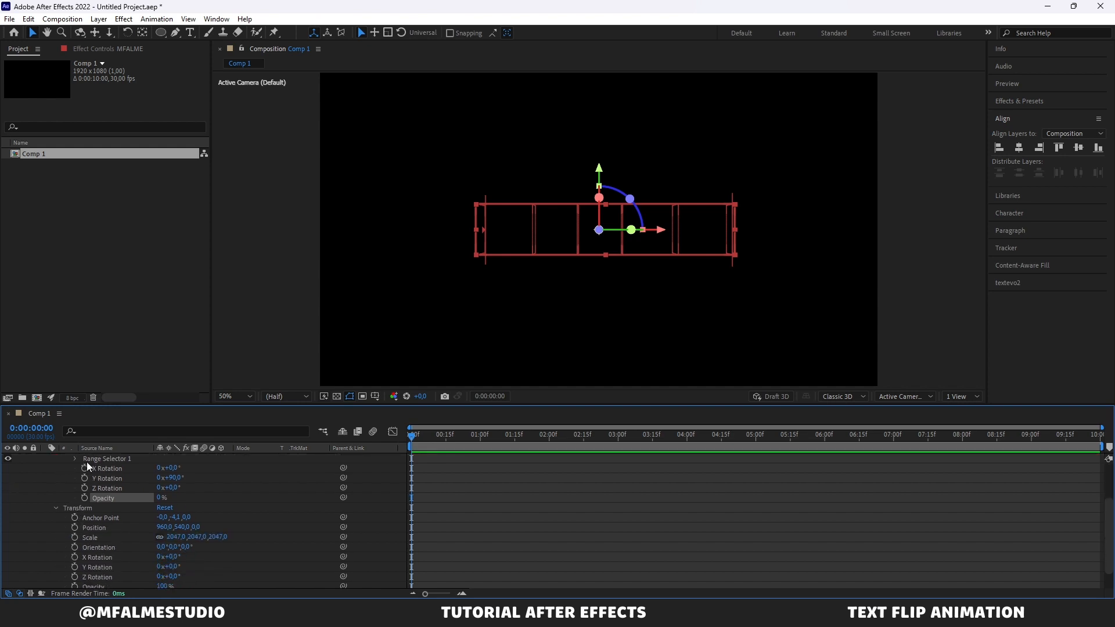
left_click(74, 459)
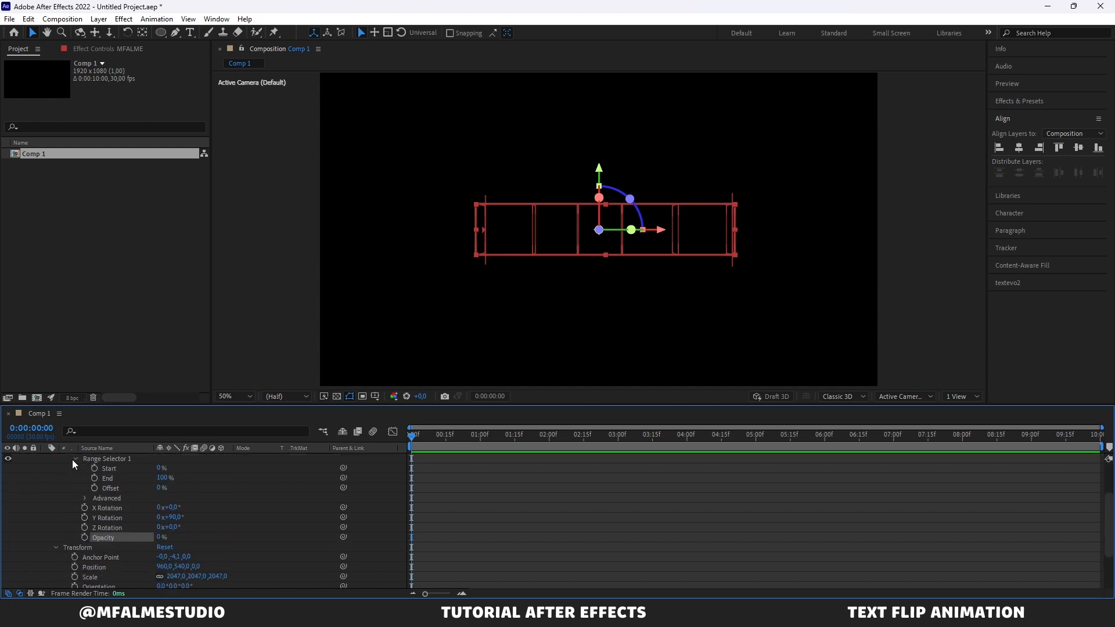
left_click(160, 489)
type("-100")
key("Return")
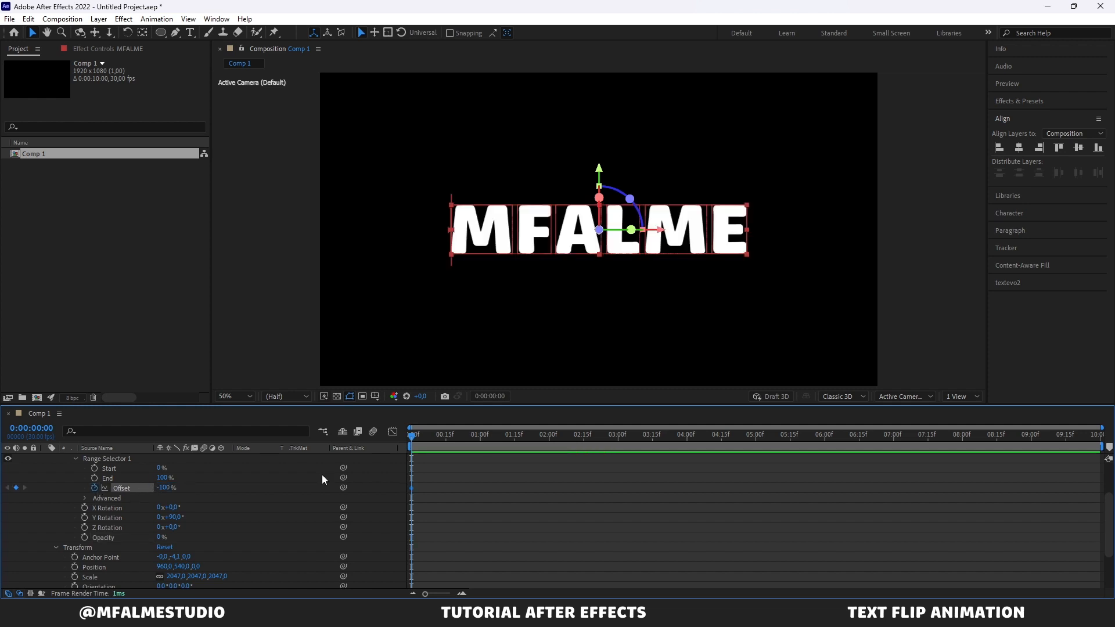
Keyframe the Range Selector's Offset at 100% at 0:00:02:00, and return the playhead to the start.
left_click_drag(494, 437, 550, 445)
left_click(165, 489)
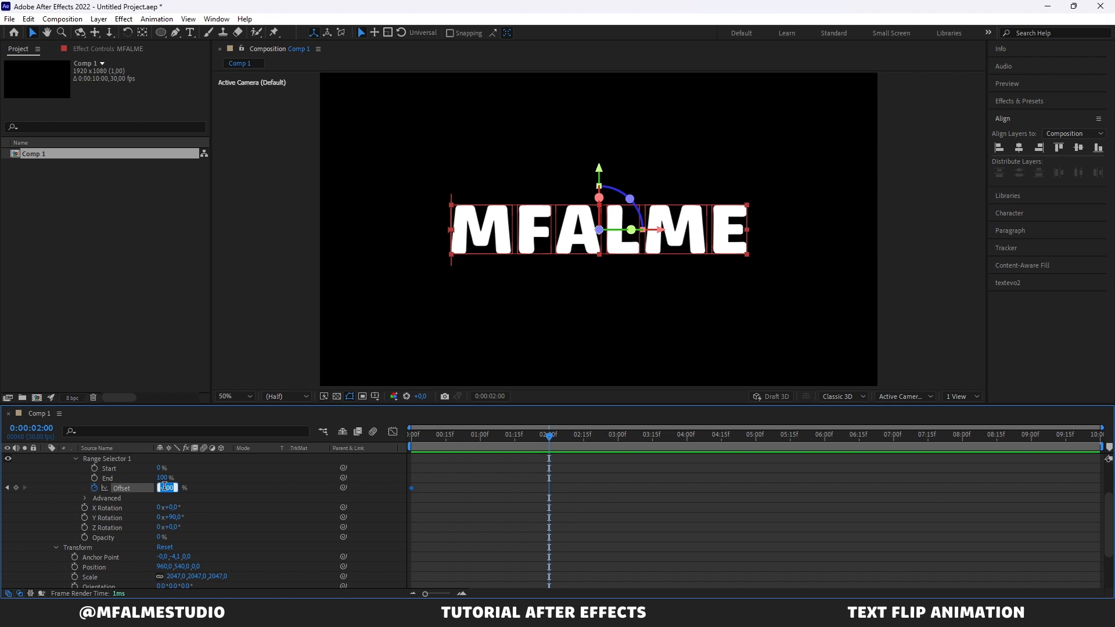
type("100")
key("Return")
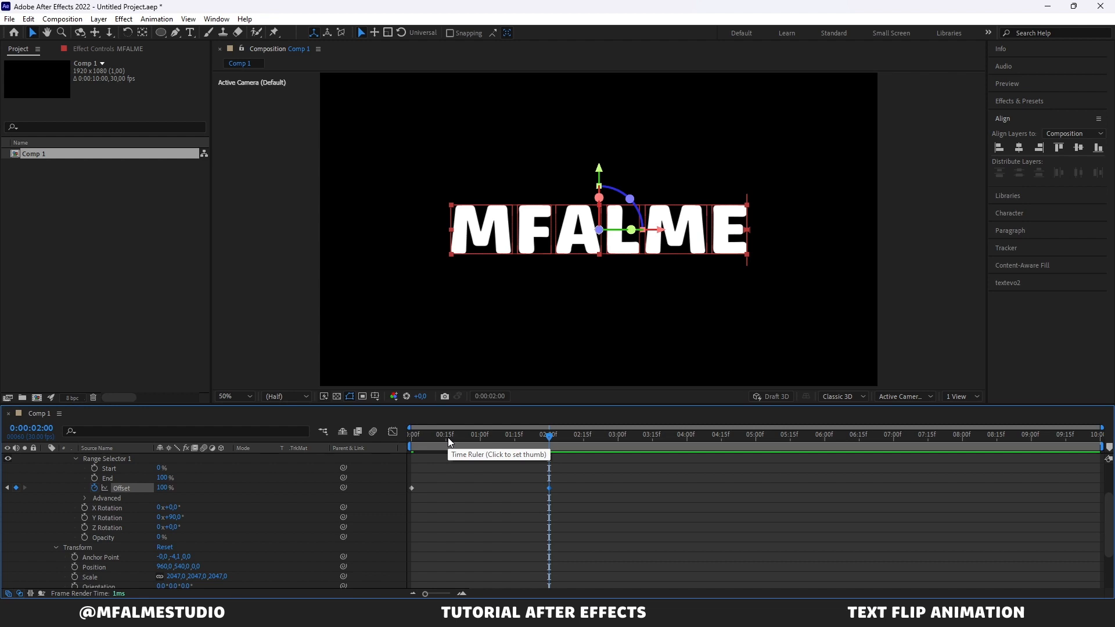
left_click_drag(448, 437, 371, 430)
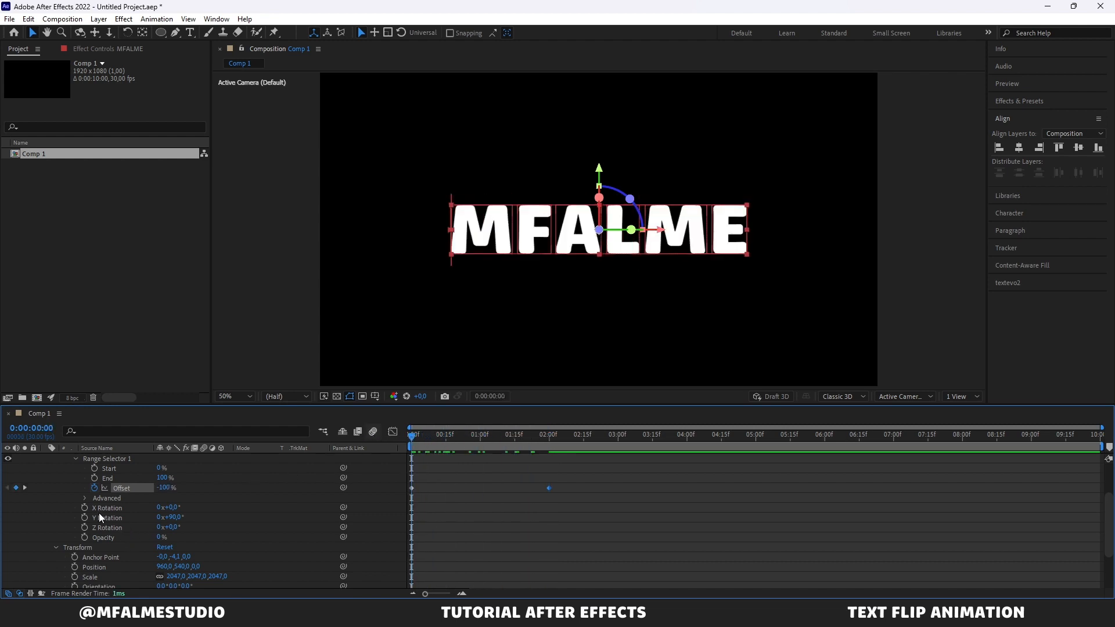
Set the Range Selector's advanced Shape option to Ramp Up.
left_click(84, 498)
scroll(127, 517, "down", 2)
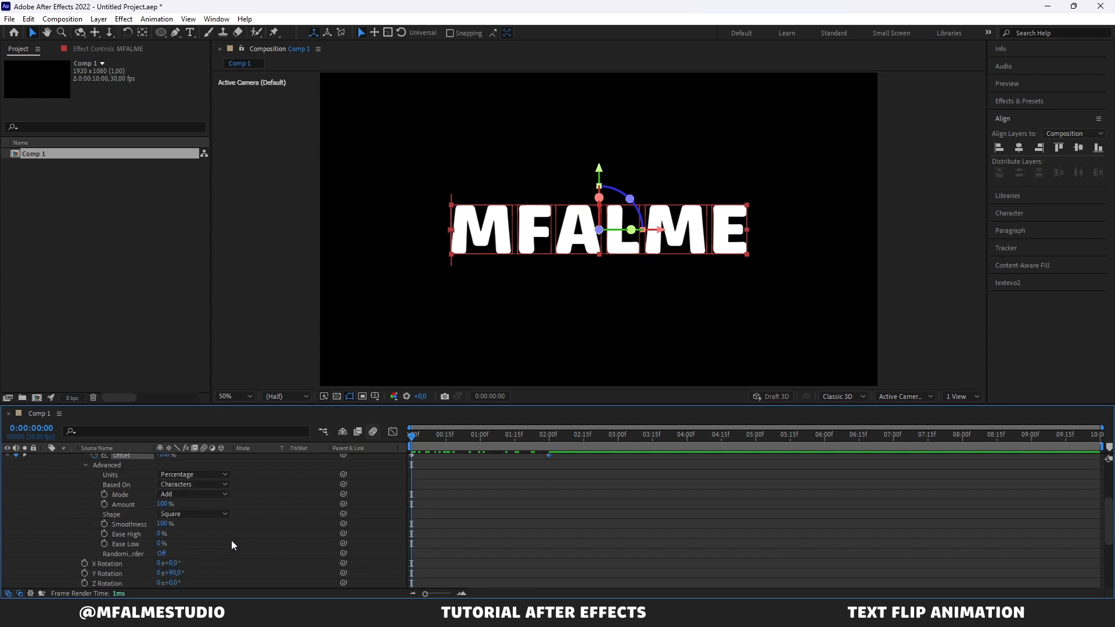
left_click(213, 514)
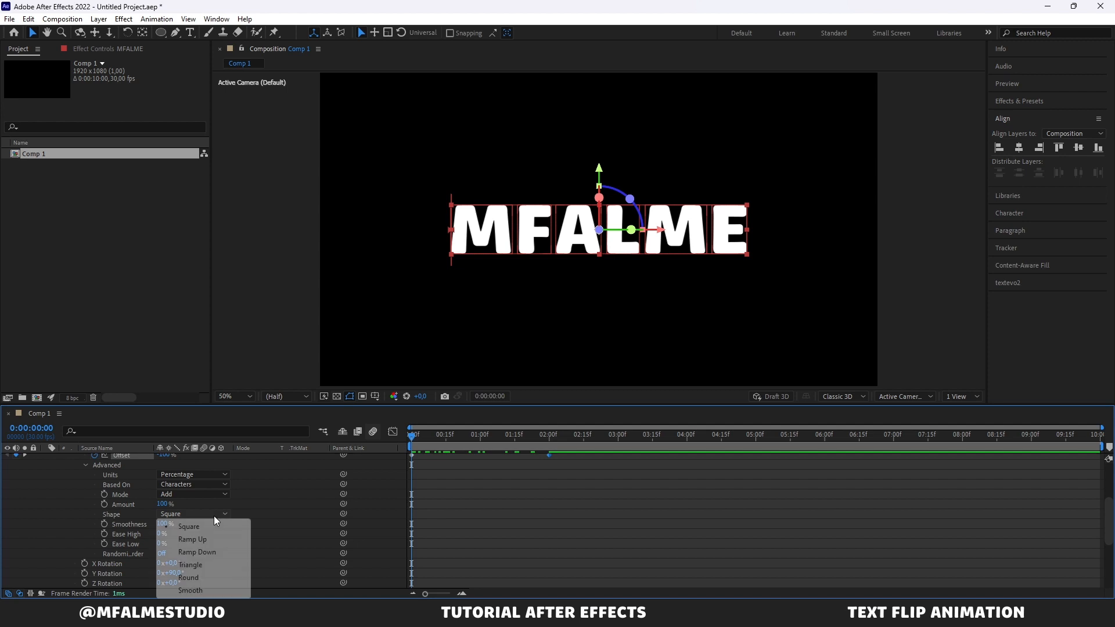
left_click(217, 540)
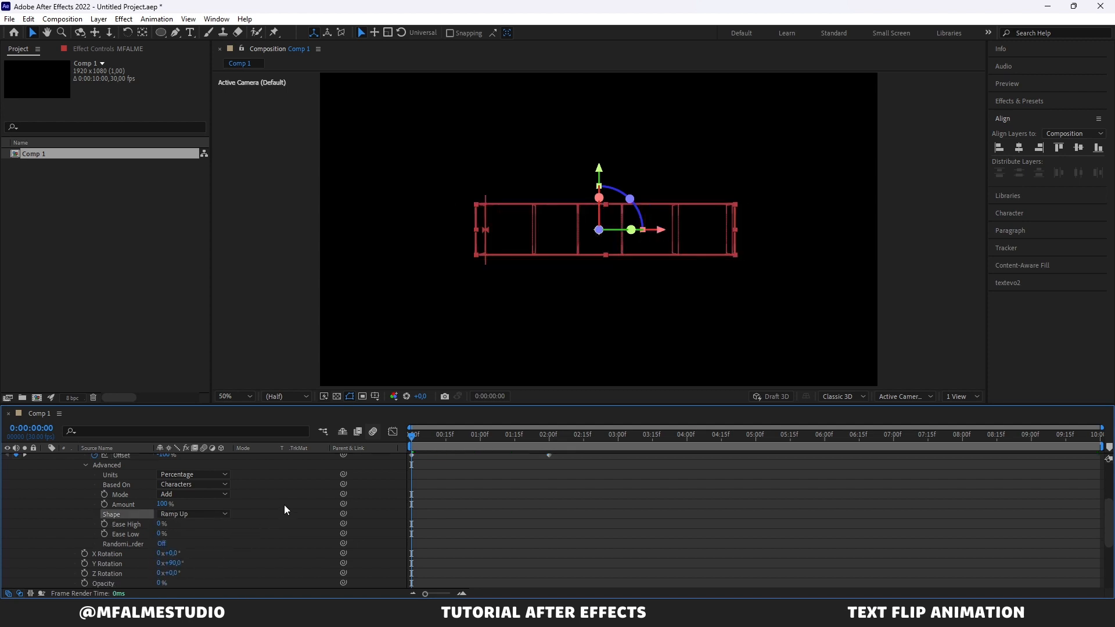
Set both Ease High and Ease Low of the Range Selector to 50%.
left_click(161, 525)
type("50")
key("Return")
left_click(159, 535)
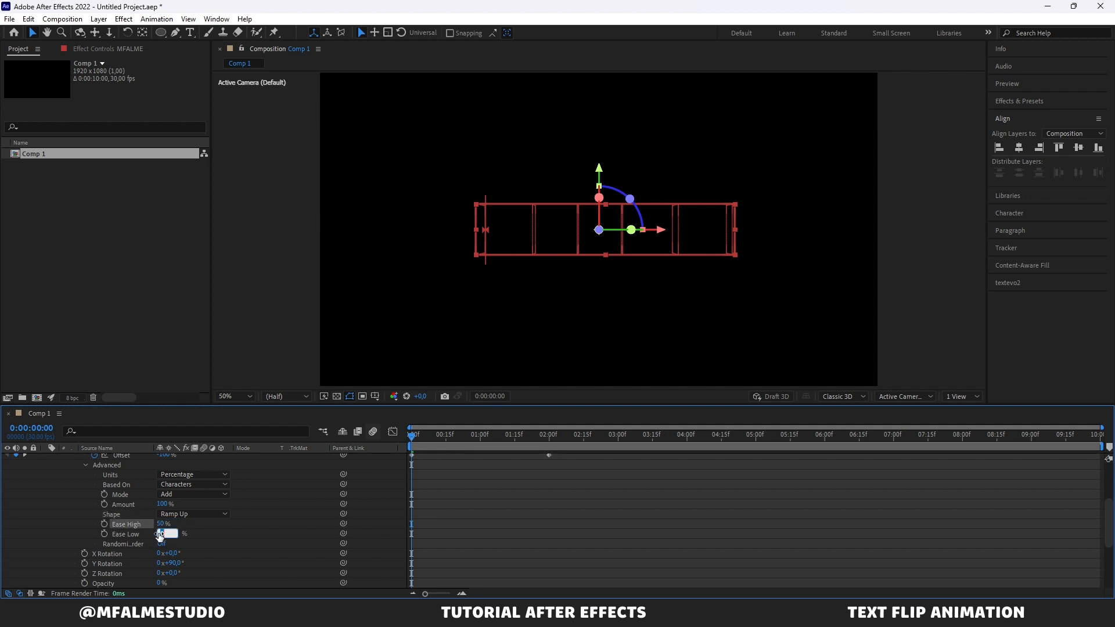
type("50")
key("Return")
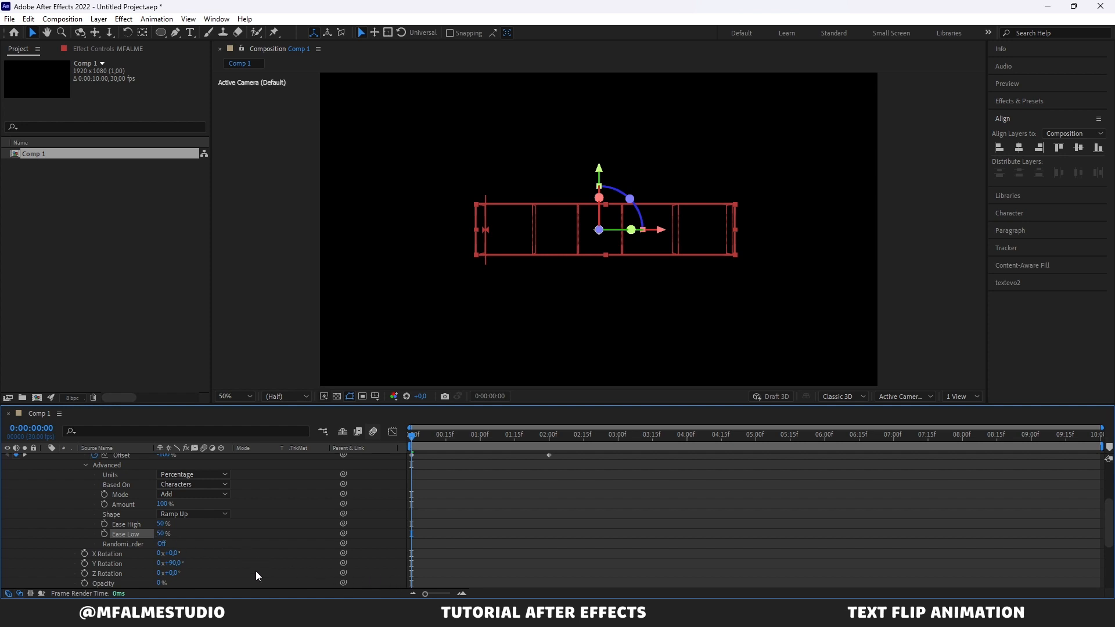
Enable motion blur for the MFALME layer and play a preview of the flip animation.
scroll(178, 480, "up", 5)
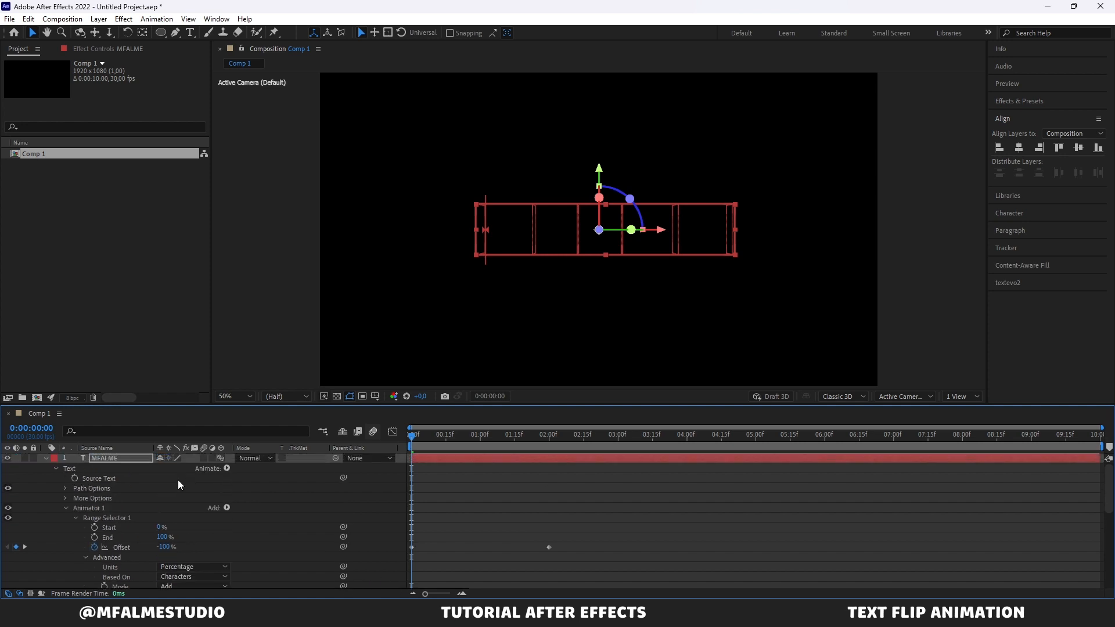
left_click(203, 461)
key("space")
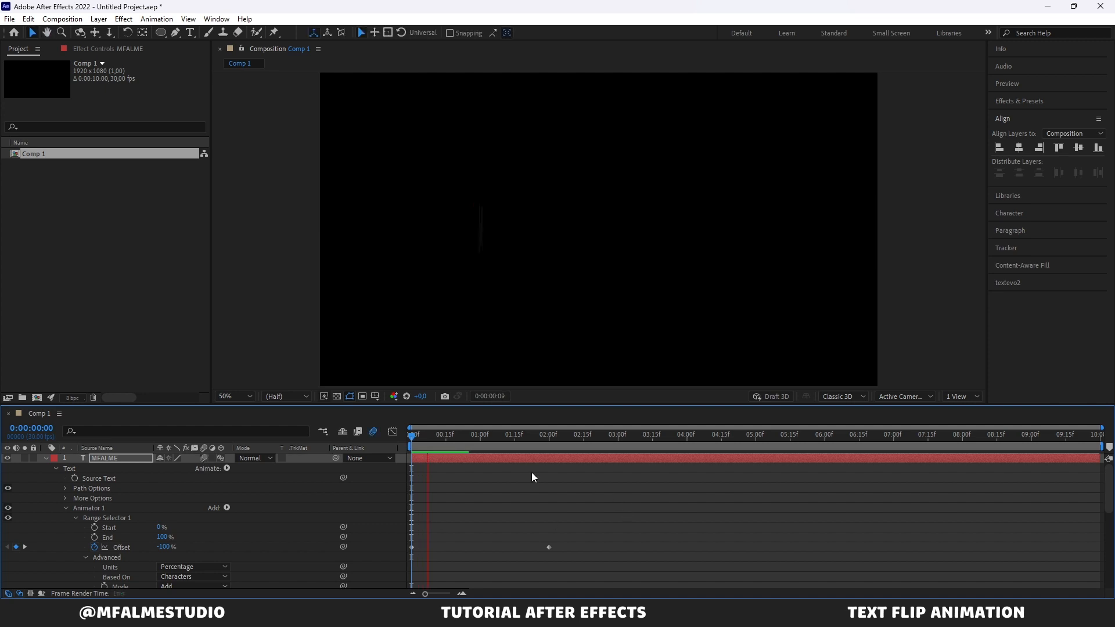
key("space")
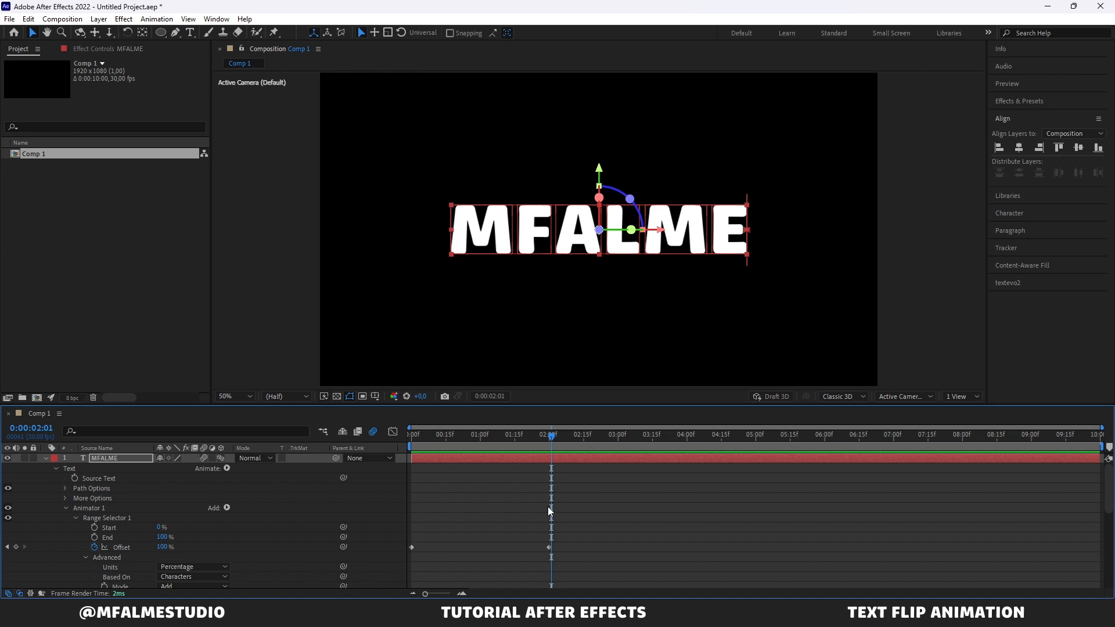
Compare the flip preview with the MFALME layer's motion blur switched off and with it switched back on.
left_click_drag(485, 434, 454, 436)
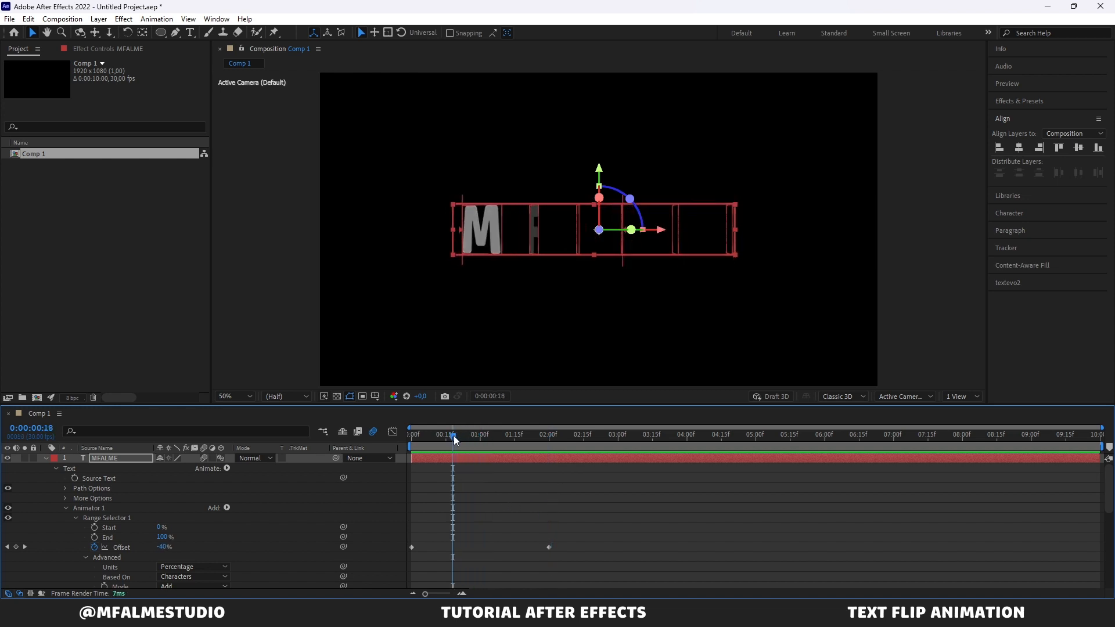
key("space")
key("space")
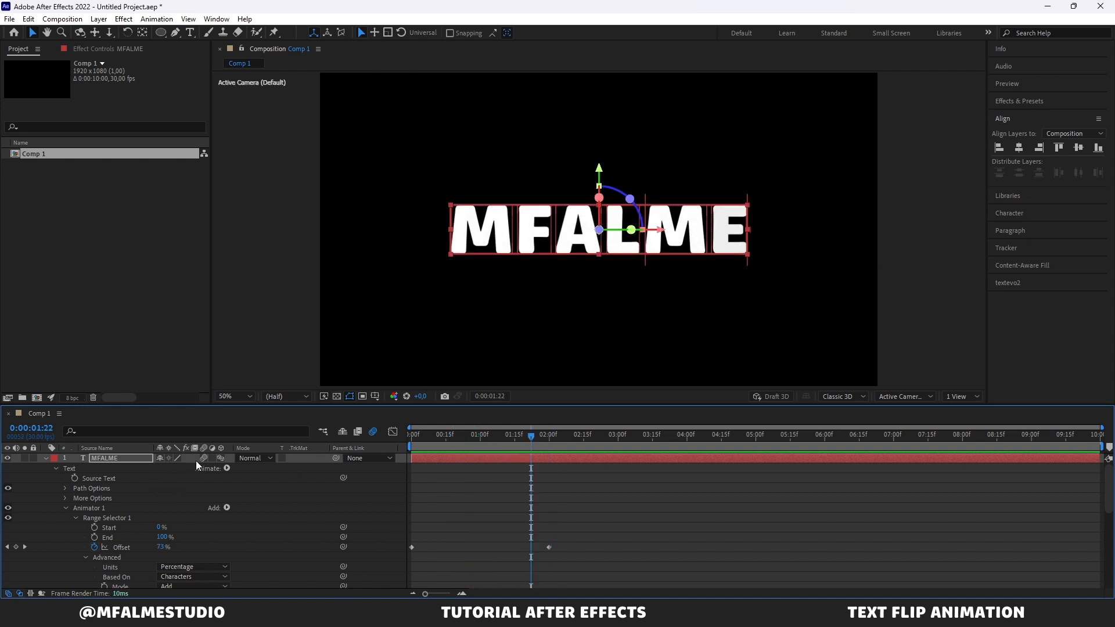
left_click(203, 458)
left_click(423, 431)
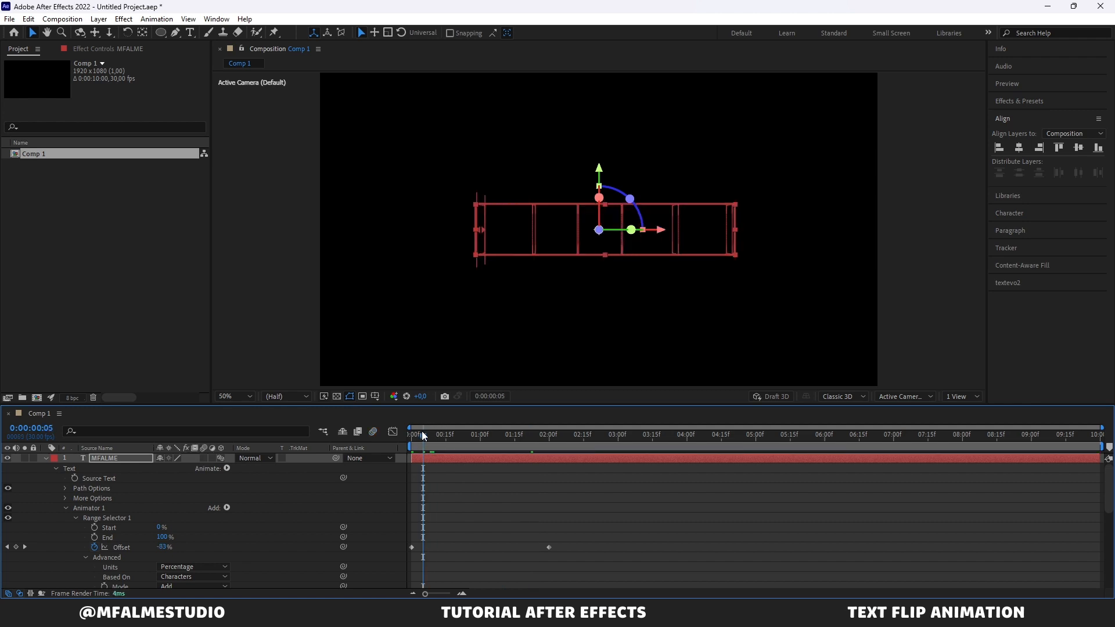
key("space")
key("space")
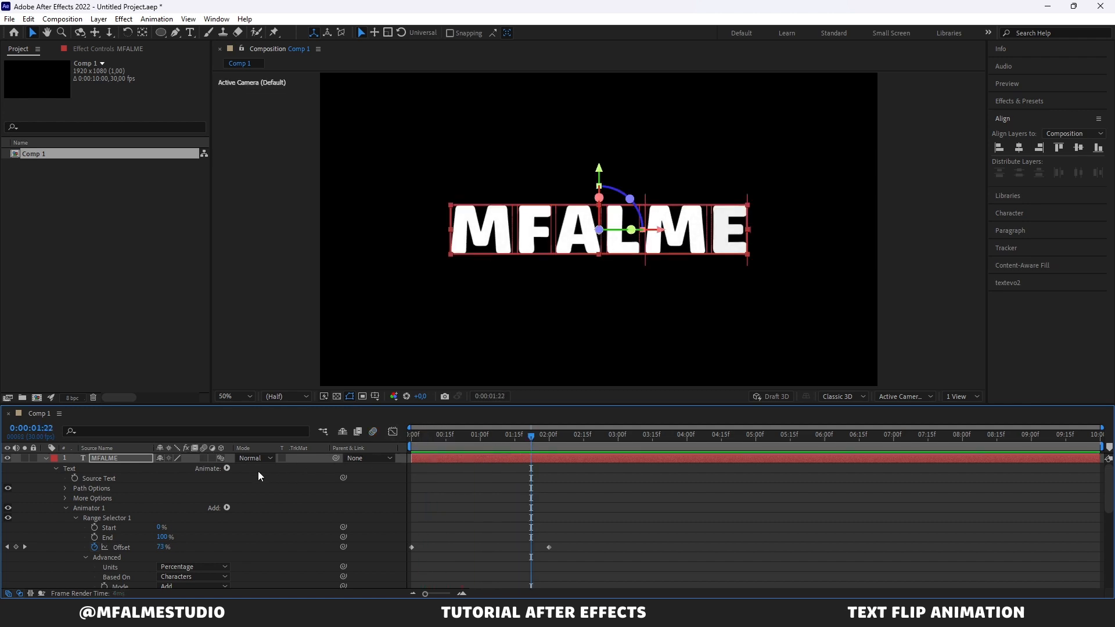
left_click(203, 458)
left_click(407, 435)
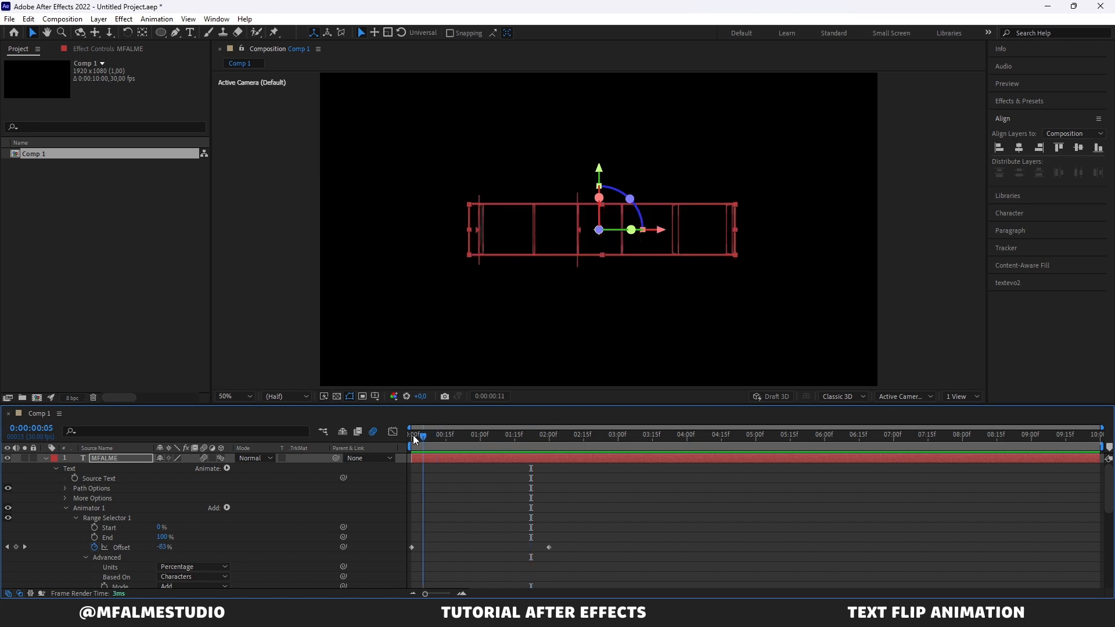
key("space")
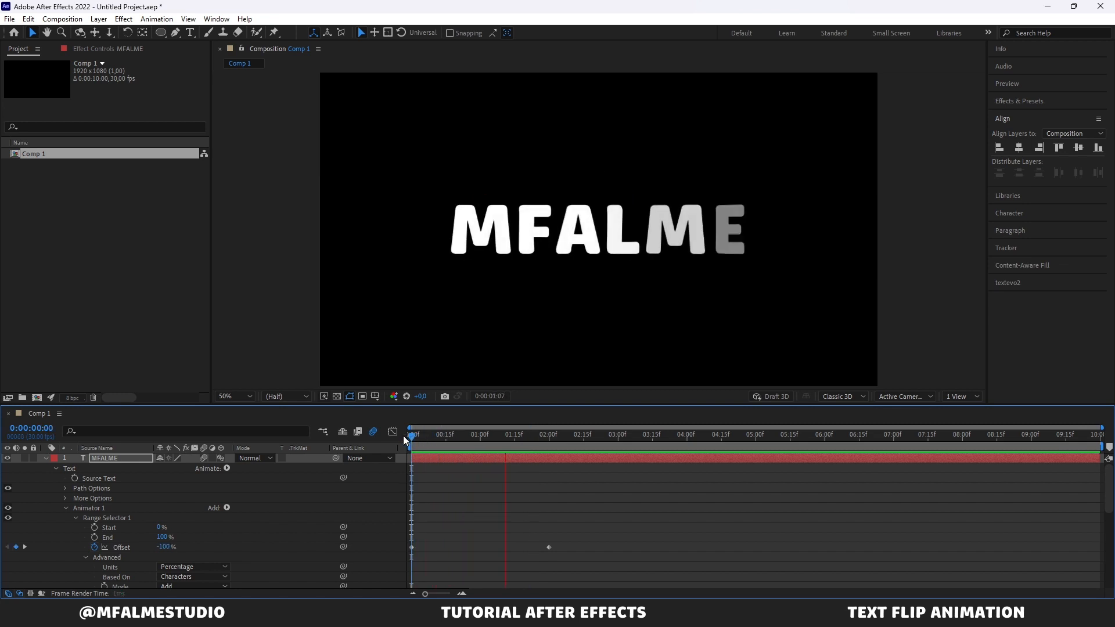
key("space")
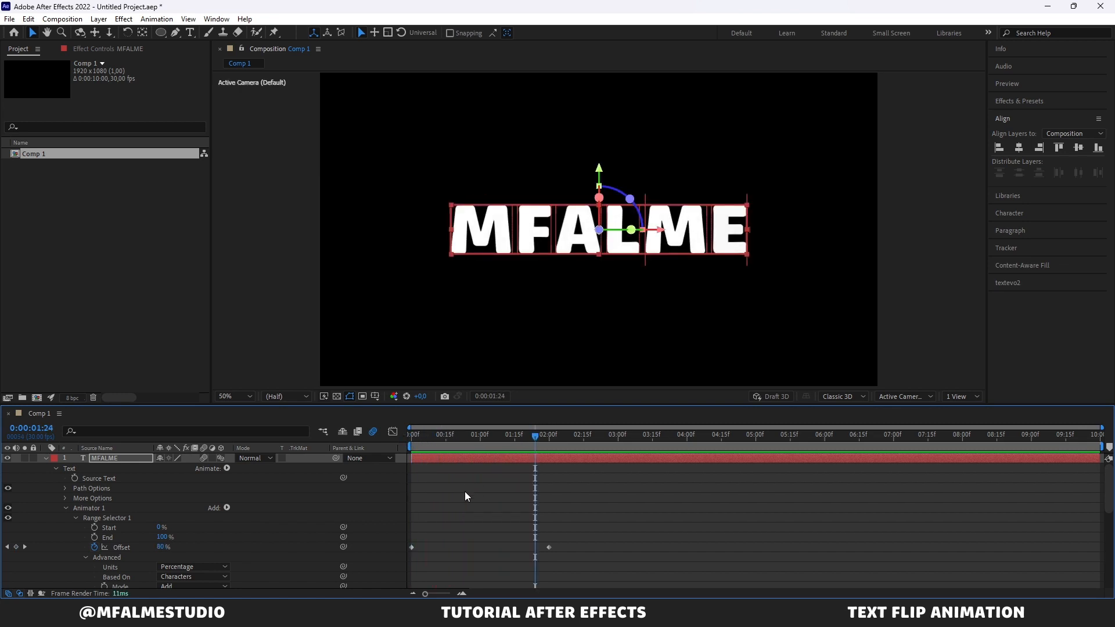
Look through the 3D renderer choices in the composition settings and cancel without changing them.
right_click(290, 482)
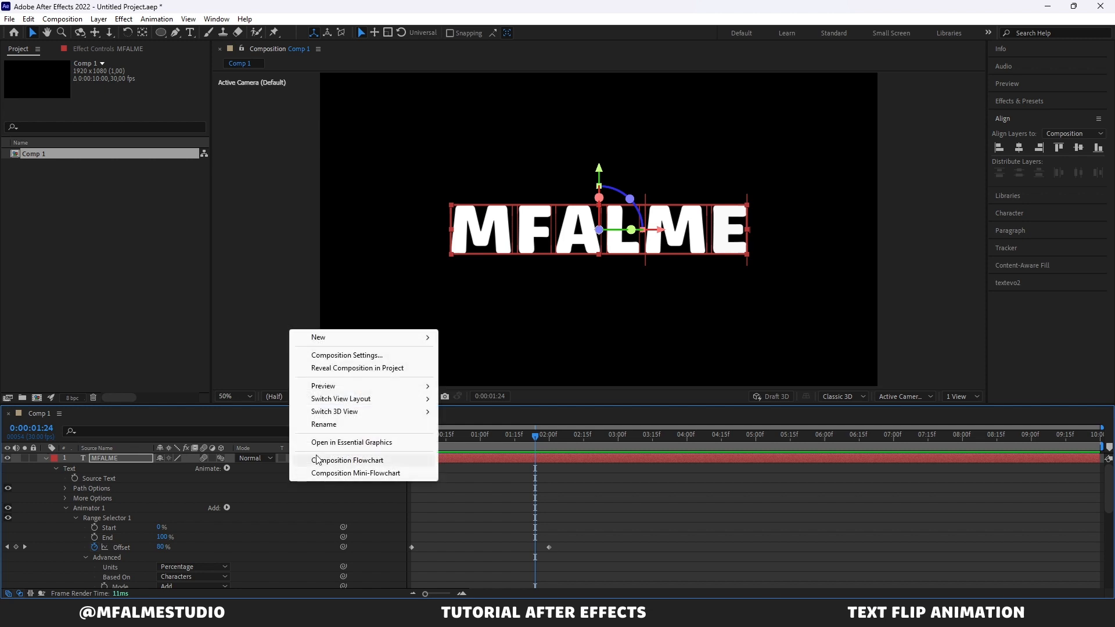
left_click(388, 354)
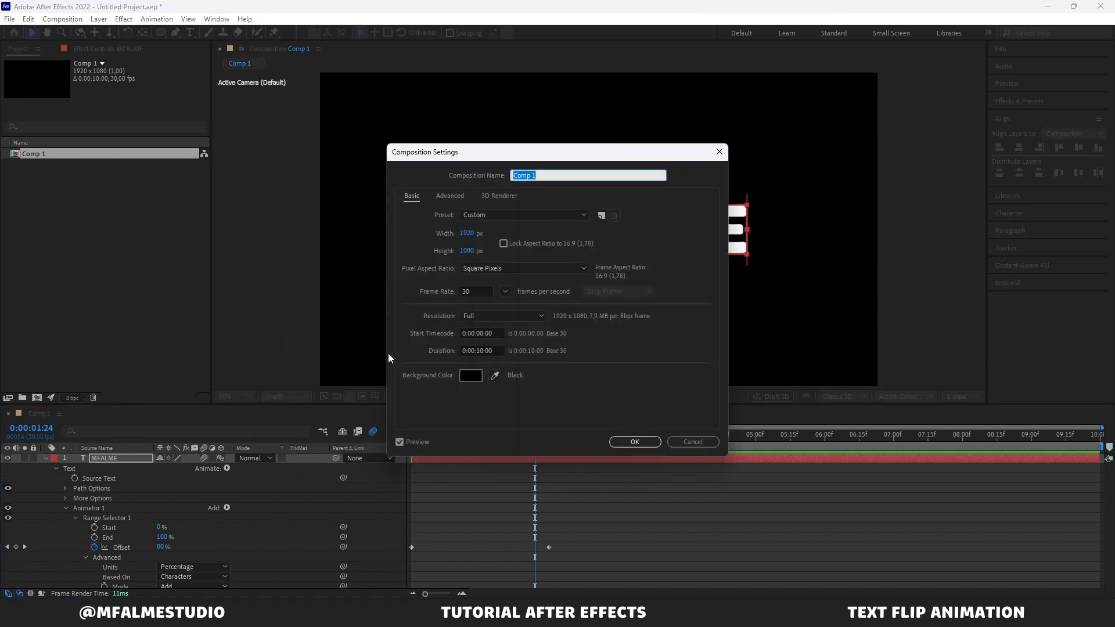
left_click(503, 196)
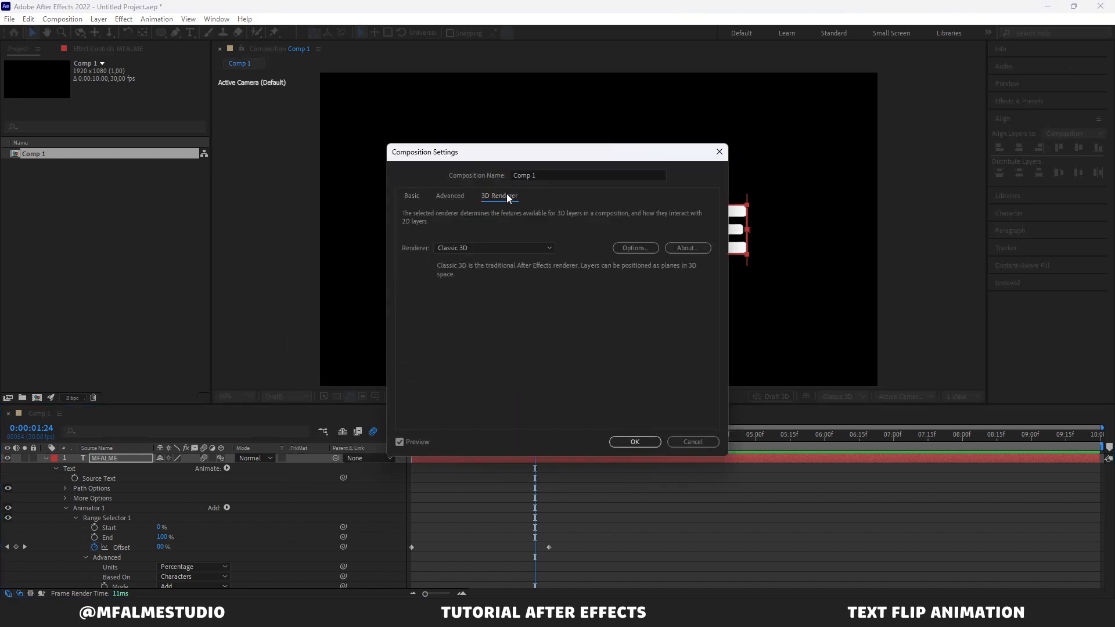
left_click(511, 248)
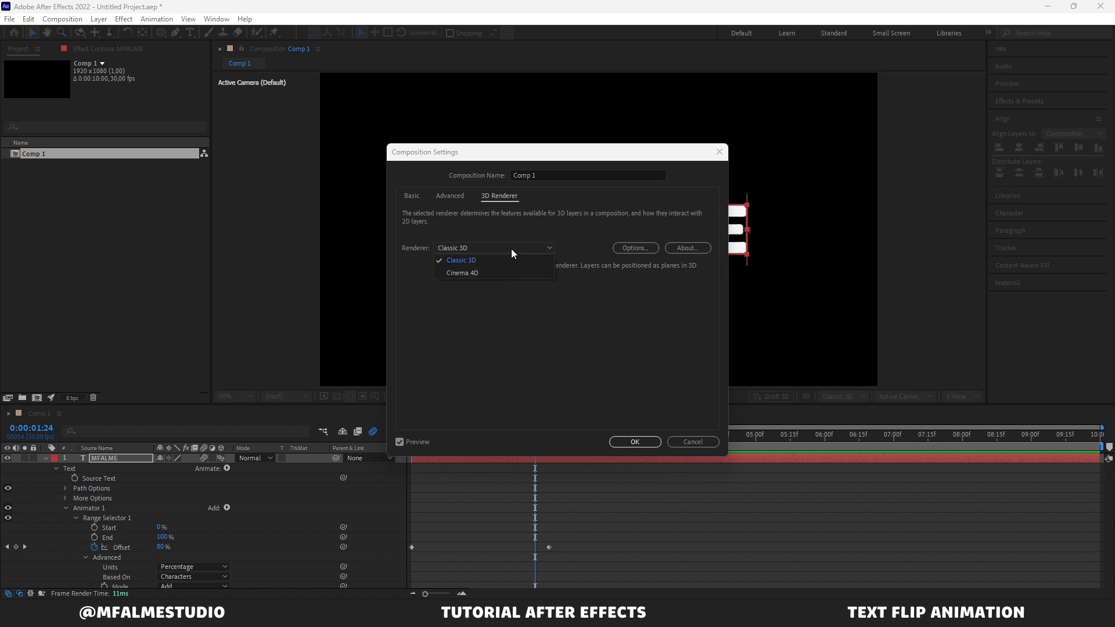
left_click(512, 248)
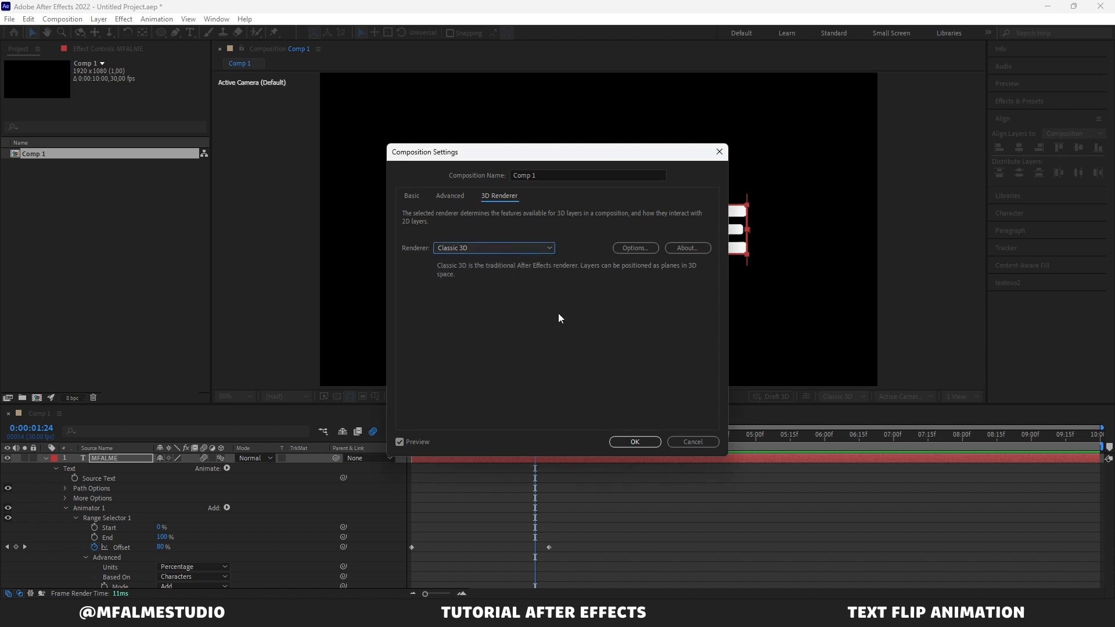
left_click(696, 441)
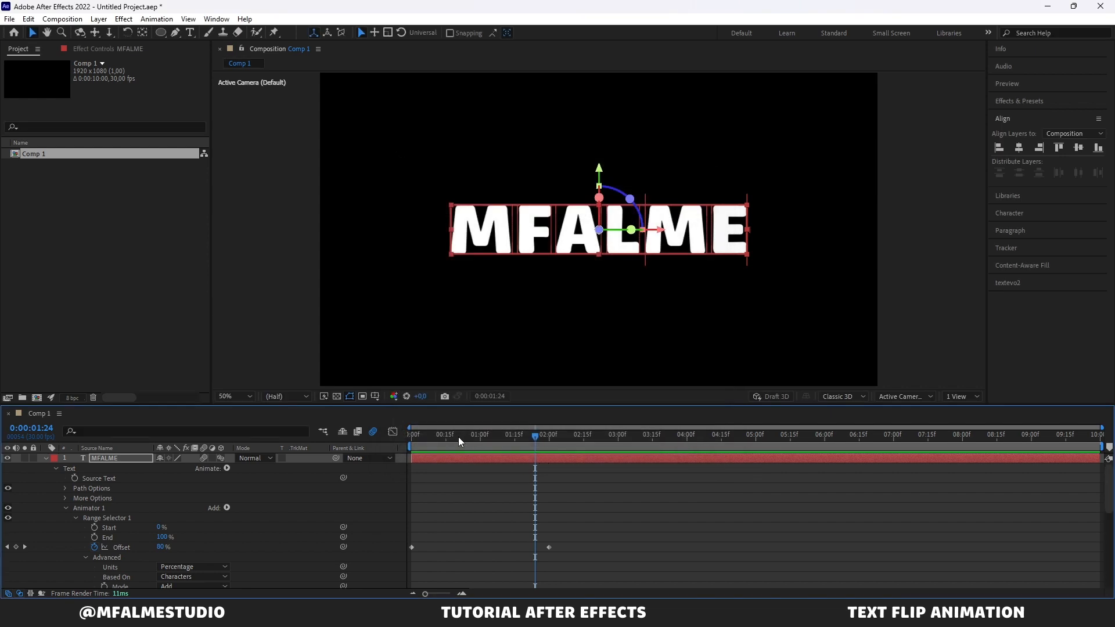
Apply Easy Ease to both Range Selector Offset keyframes and preview the animation from the start.
left_click_drag(458, 437, 400, 438)
left_click_drag(570, 546, 406, 552)
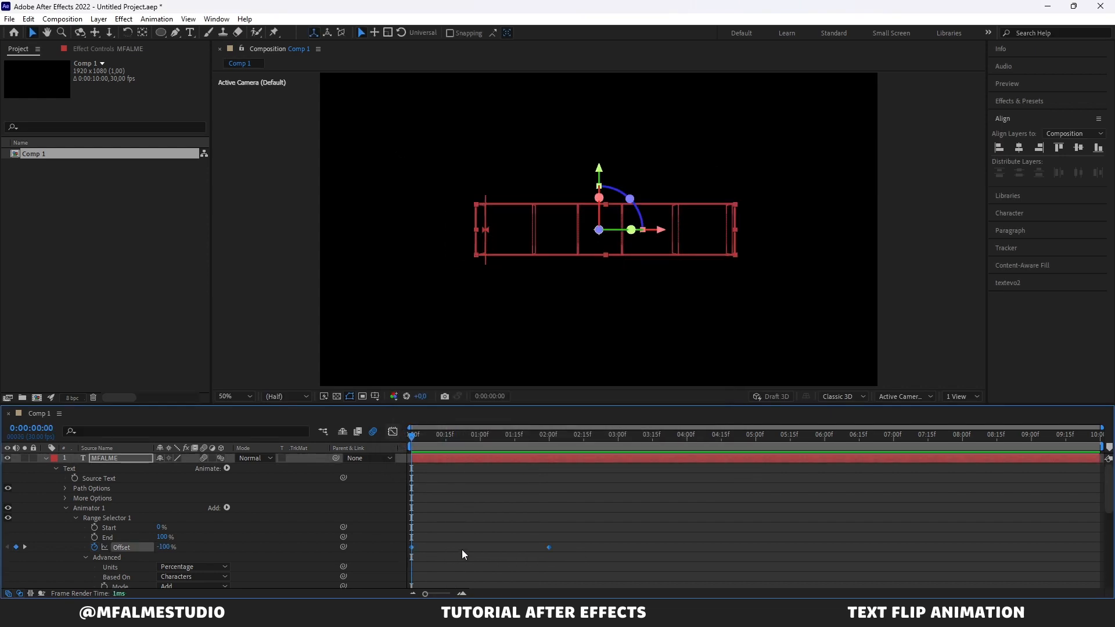
key("F9")
key("space")
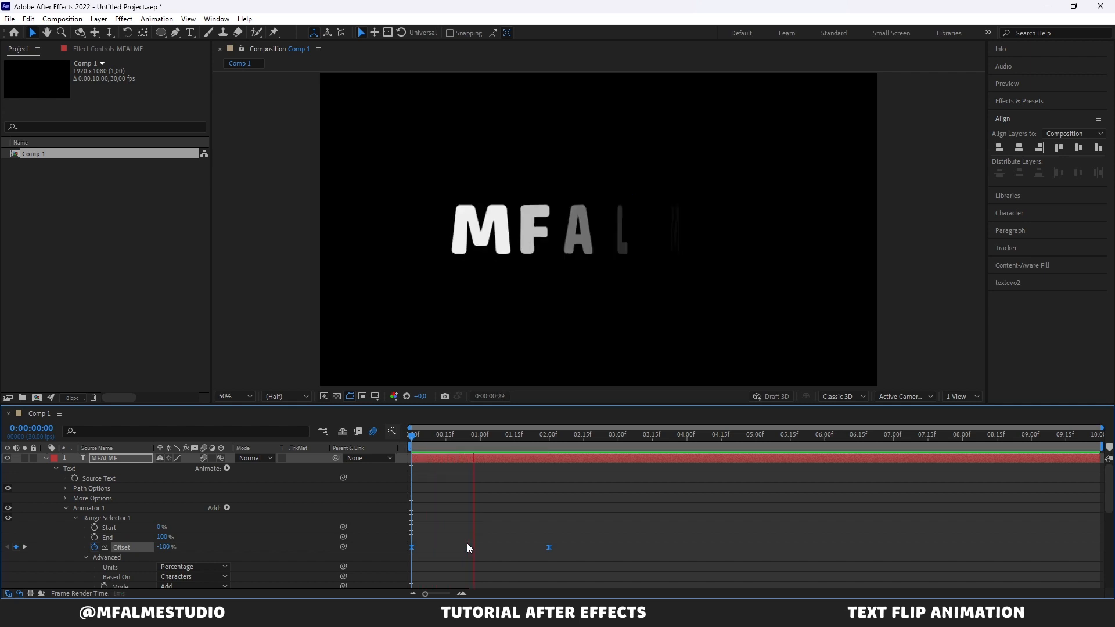
key("space")
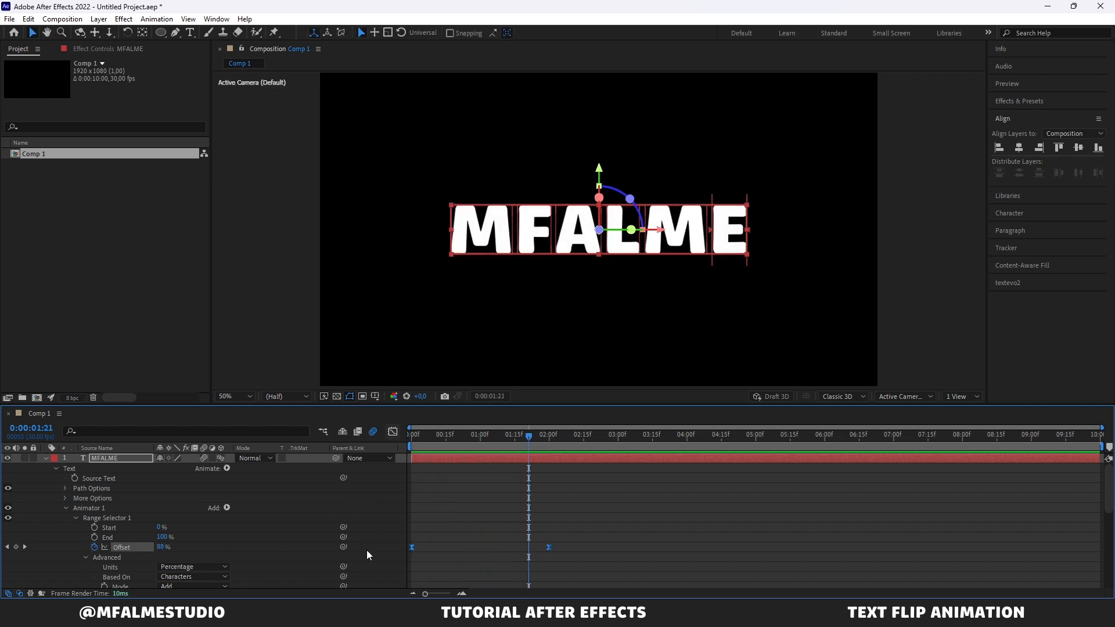
Try the text animator's Y Rotation at 1x+90° with a preview from the start, and restore it to 0x+90°.
left_click(124, 461)
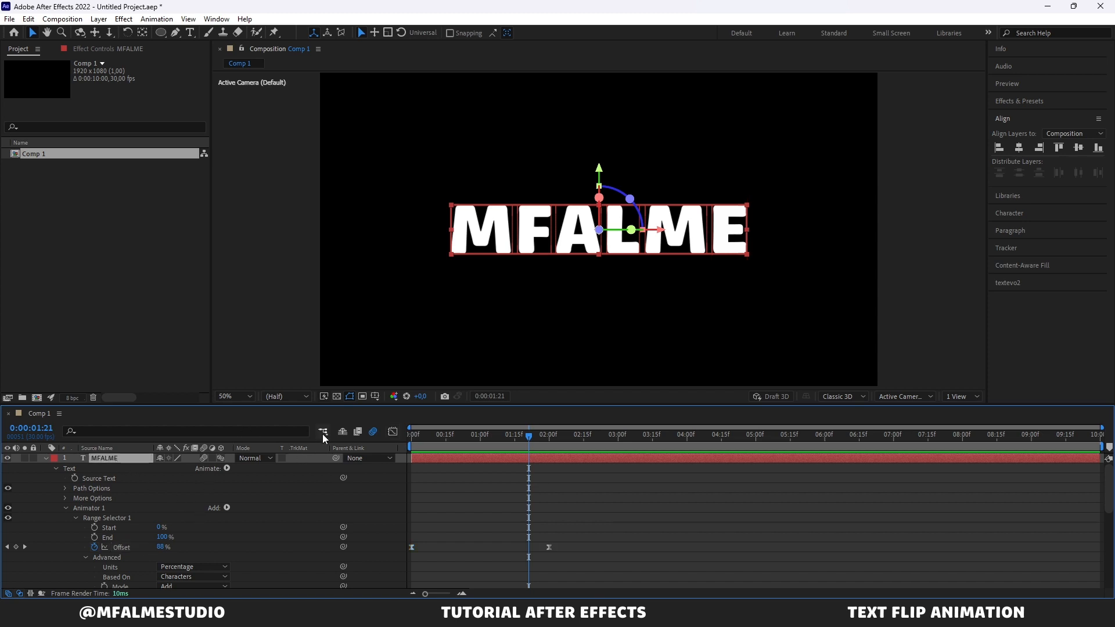
left_click_drag(444, 439, 504, 440)
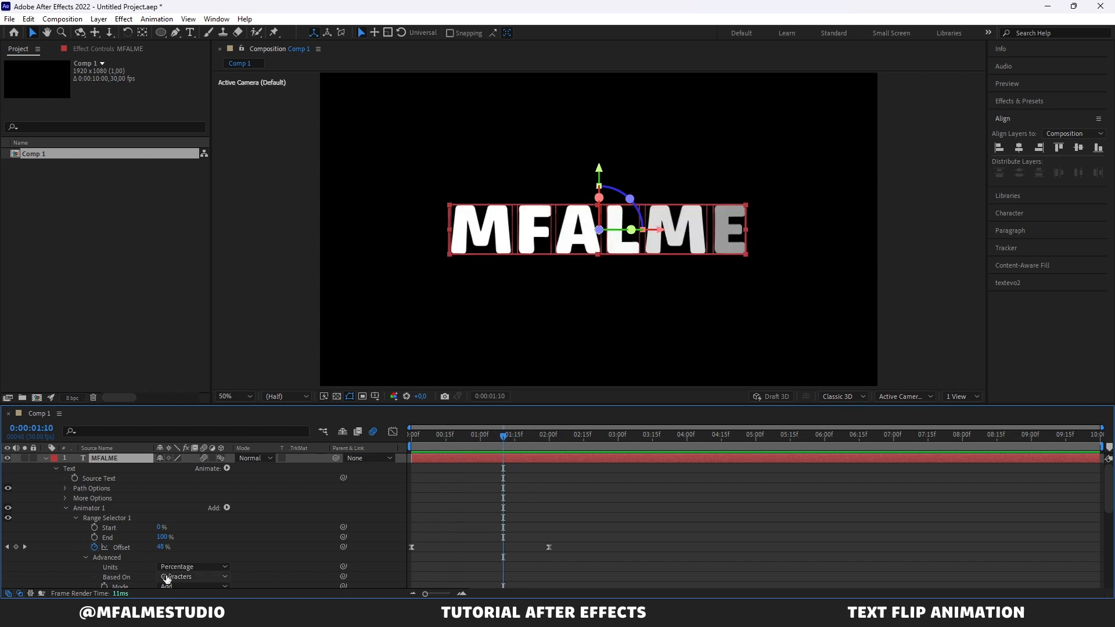
scroll(170, 549, "down", 10)
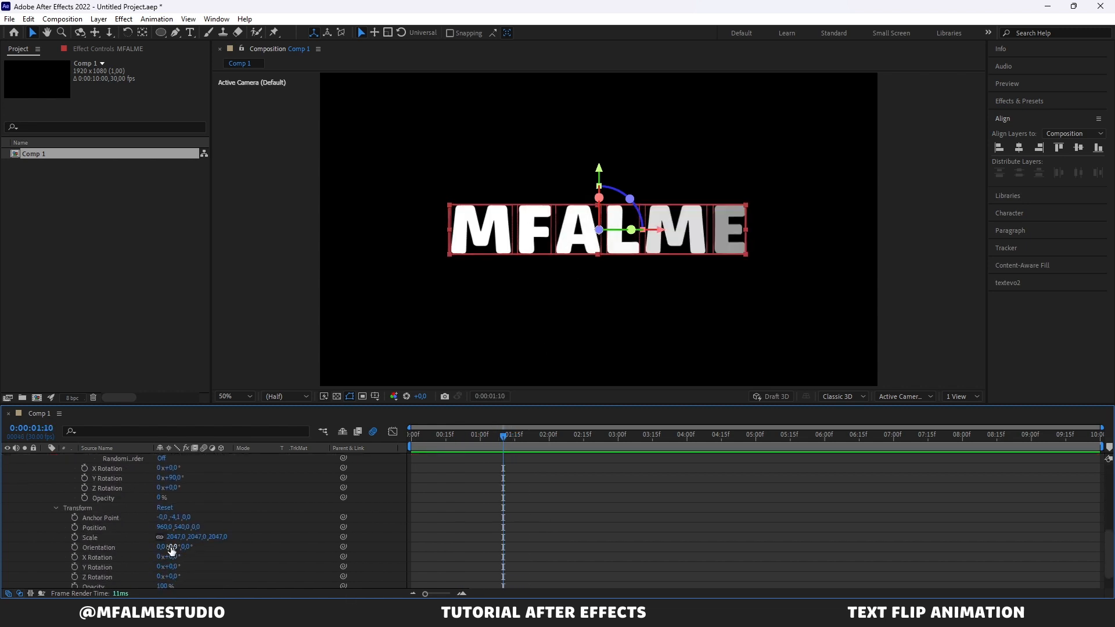
scroll(175, 546, "up", 1)
left_click_drag(474, 430, 515, 435)
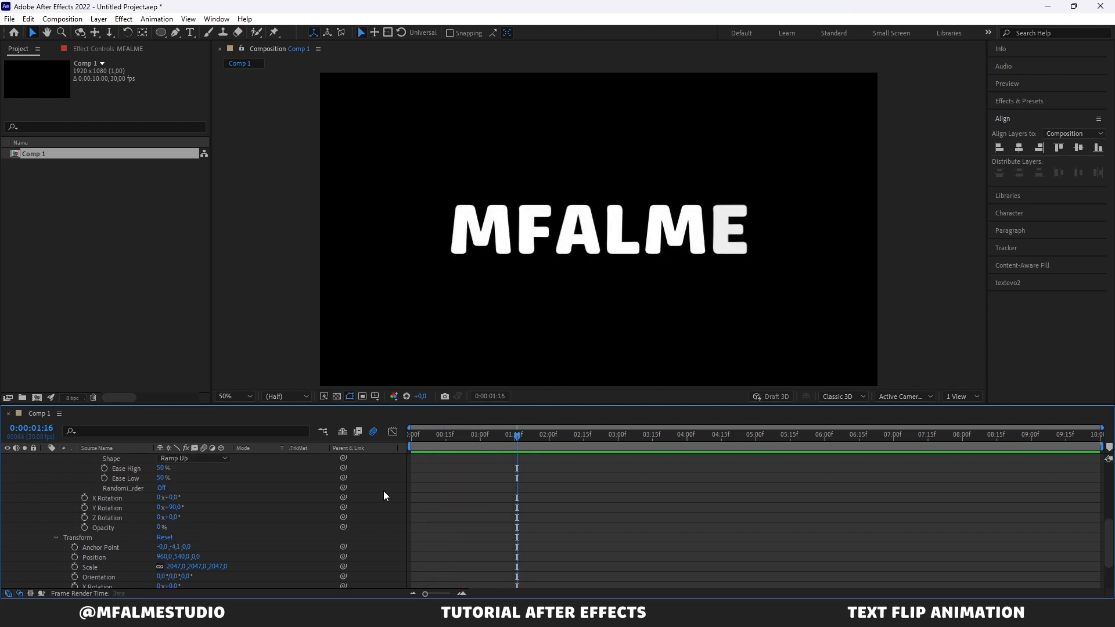
left_click(161, 507)
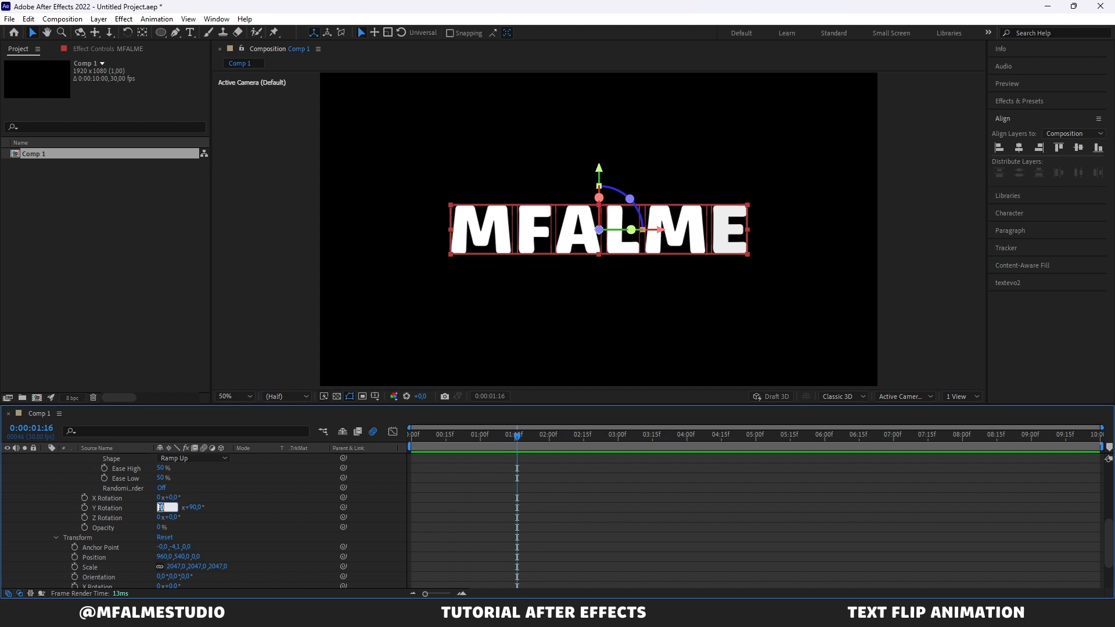
key("Return")
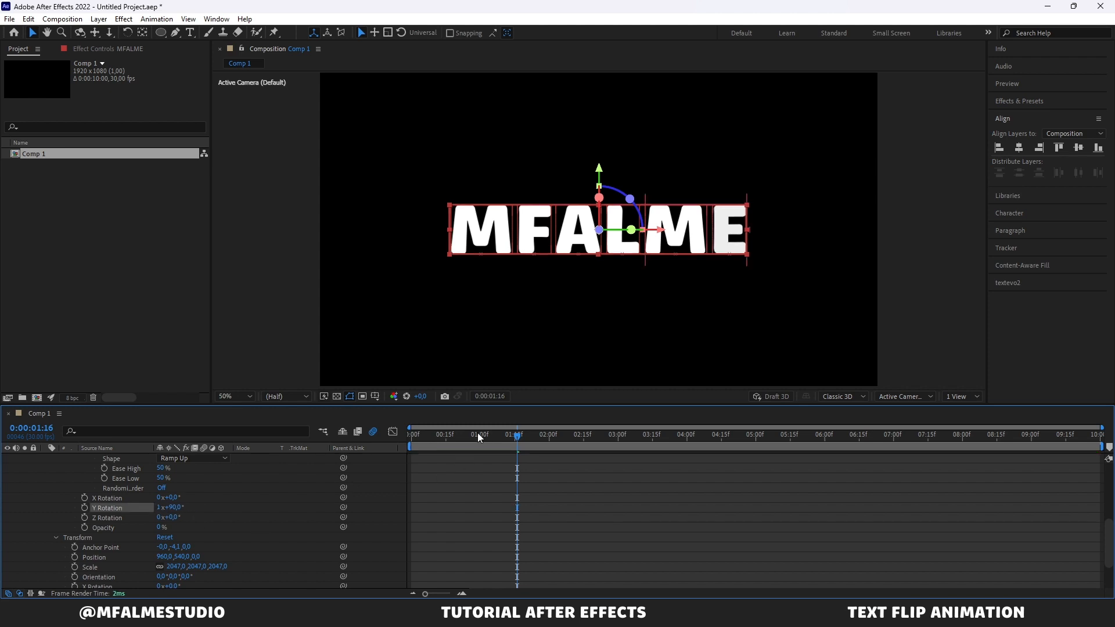
key("Home")
key("space")
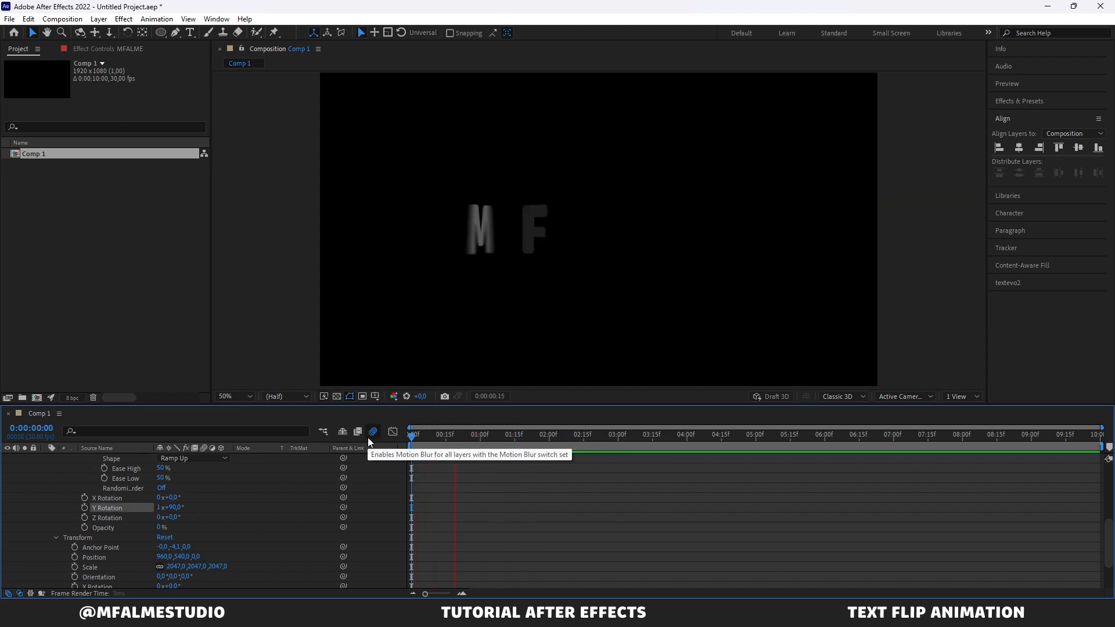
key("space")
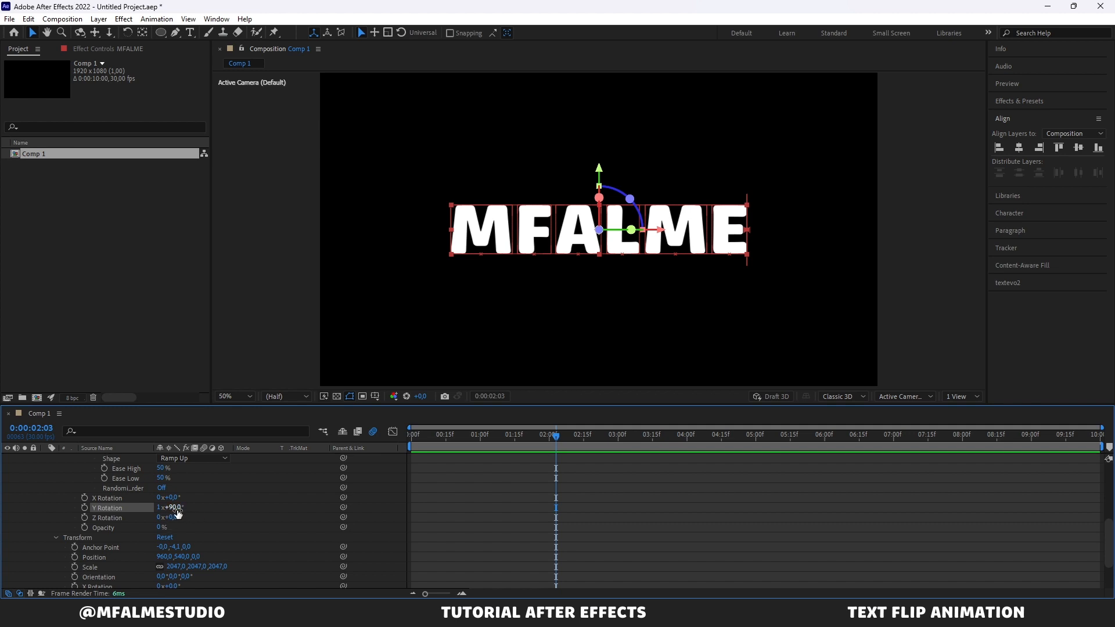
key("Return")
Move the MFALME text to the upper part of the frame and place a duplicate of its layer below it.
left_click_drag(572, 240, 571, 164)
scroll(162, 514, "up", 5)
left_click(131, 458)
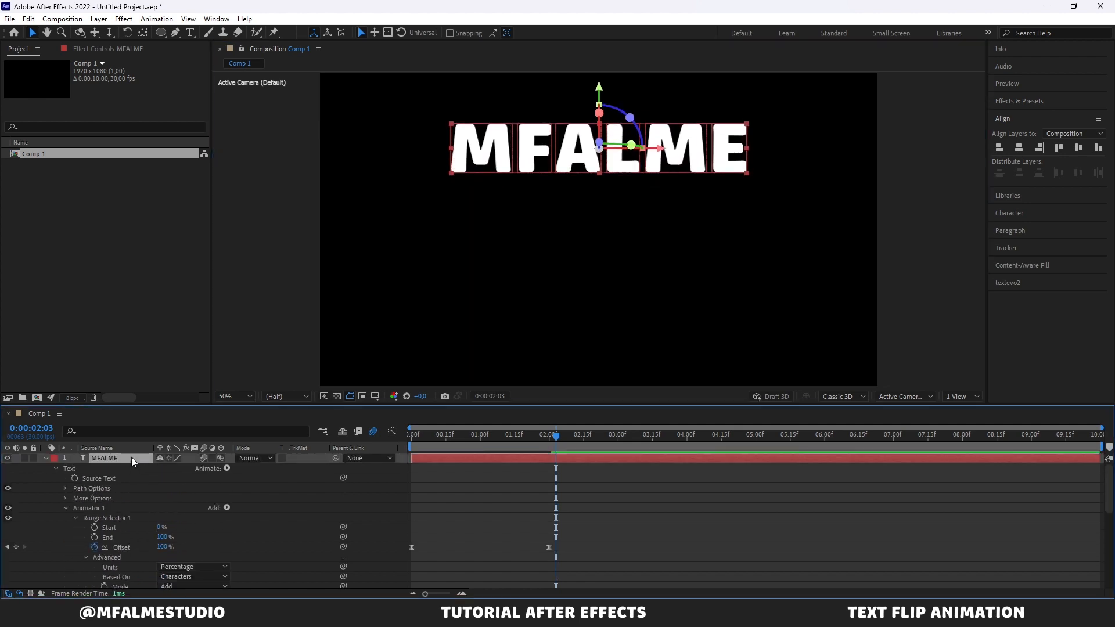
key("ctrl+d")
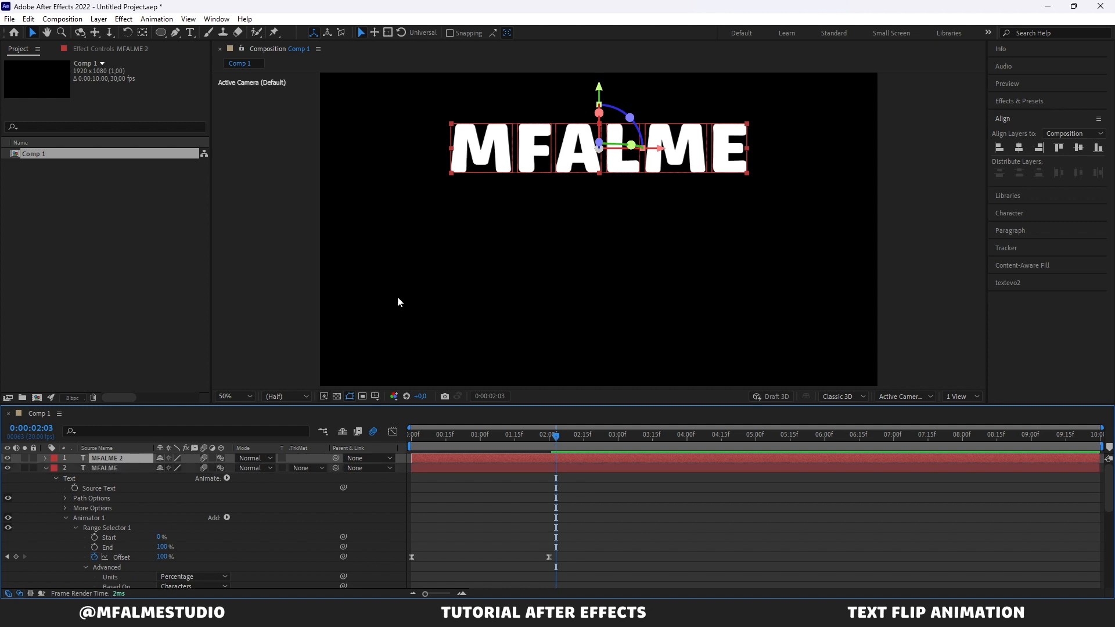
left_click_drag(572, 162, 581, 284)
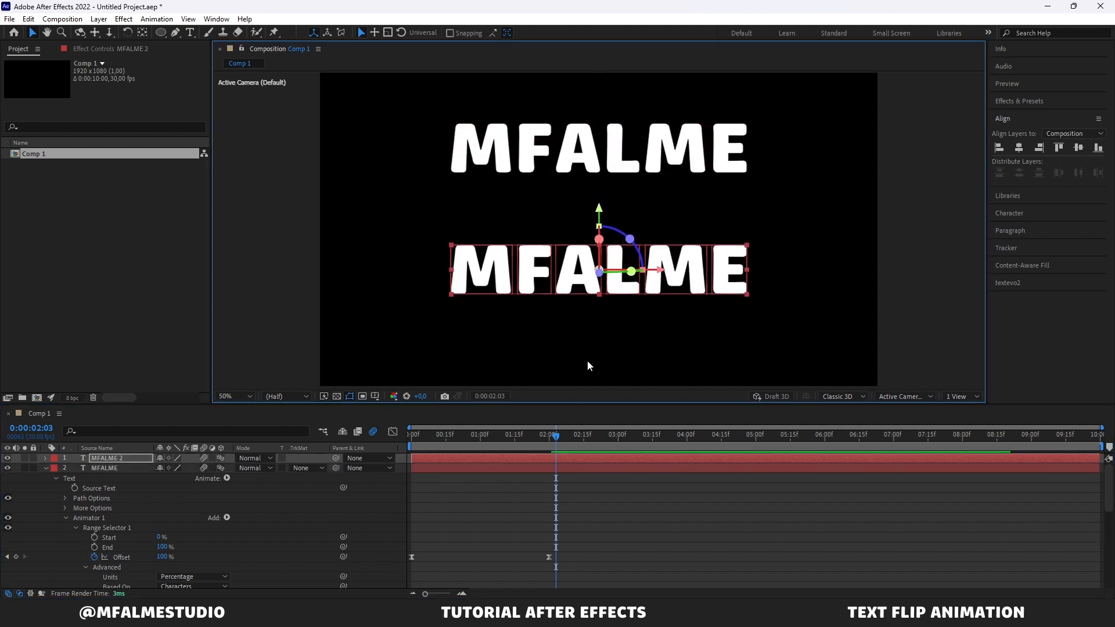
In the duplicate layer's text animator, set Y Rotation to 0° and X Rotation to -90°.
left_click(47, 457)
left_click(55, 469)
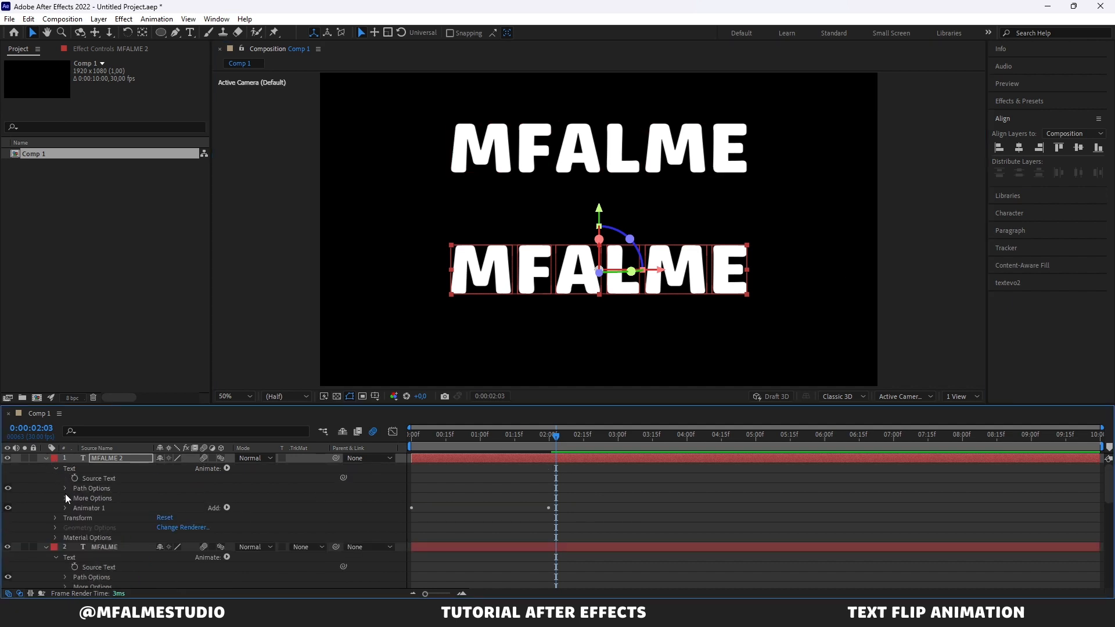
scroll(82, 514, "down", 2)
left_click(64, 480)
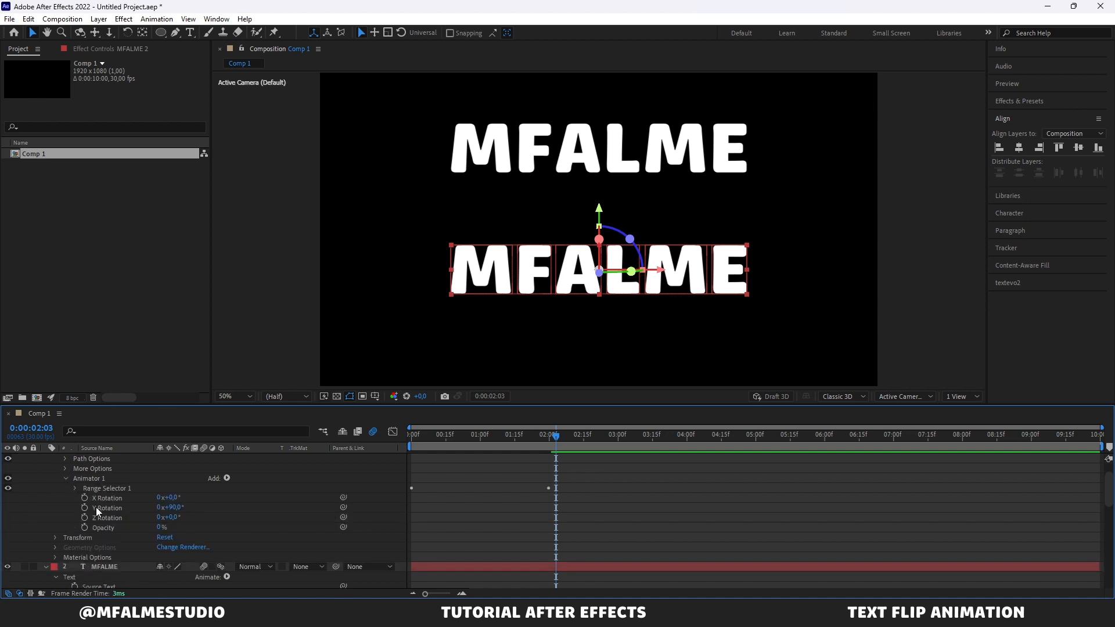
scroll(123, 515, "down", 2)
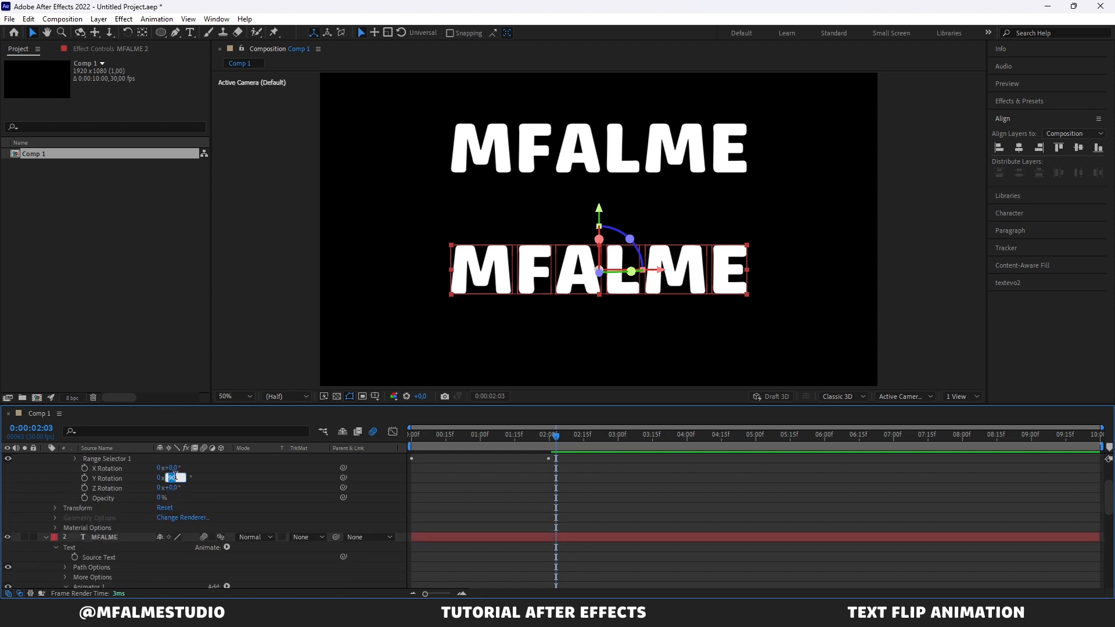
key("Return")
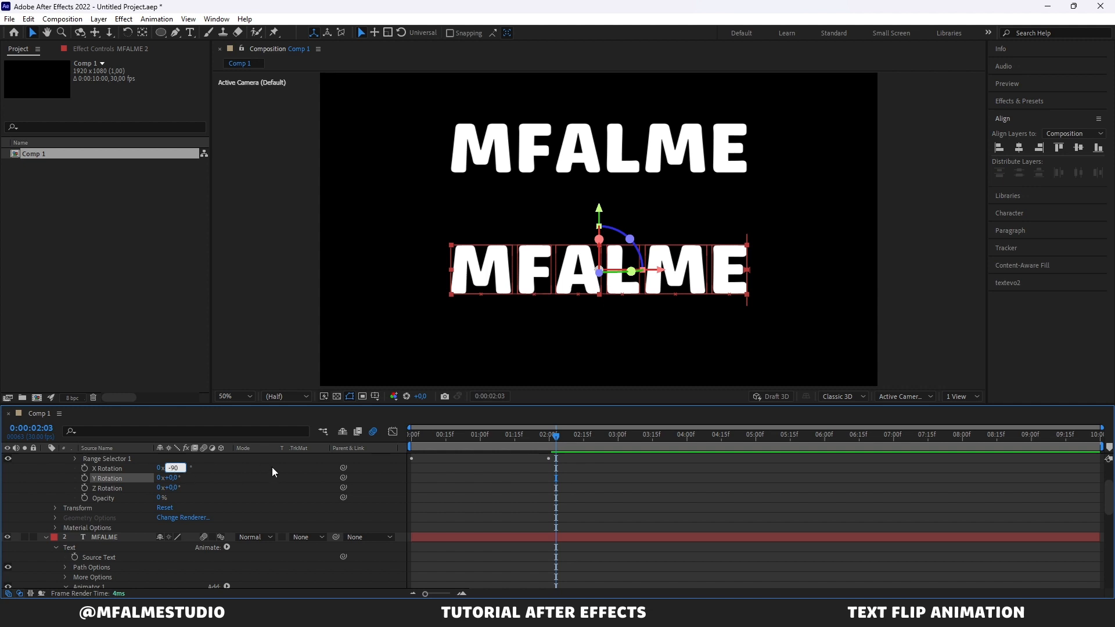
type("-90")
key("Return")
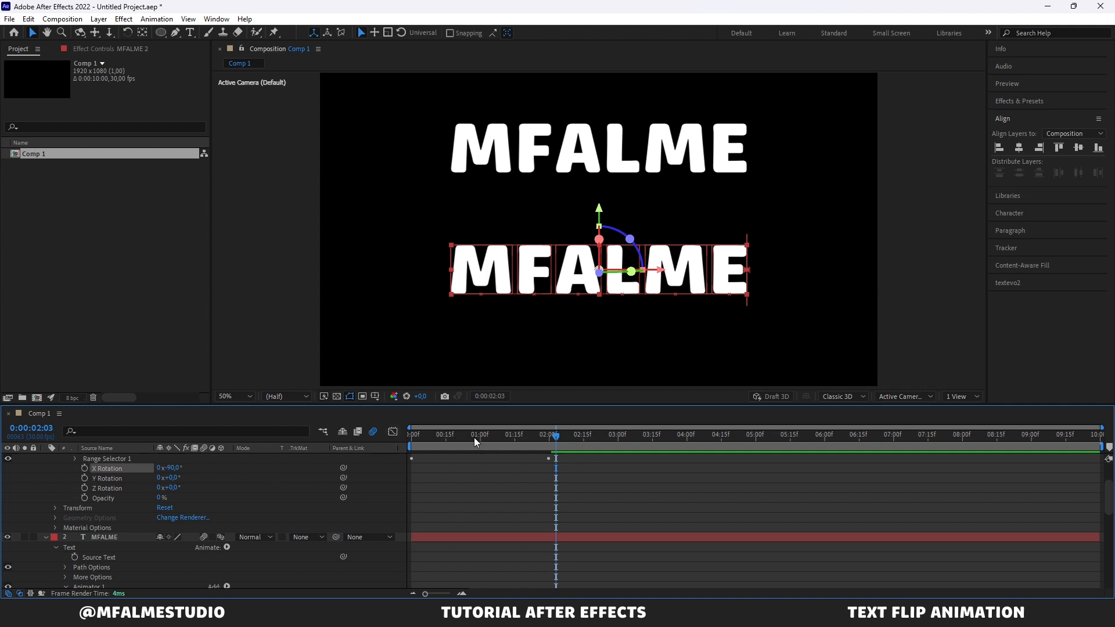
Hide the original MFALME layer and preview the duplicate's X-axis flip from the start.
left_click_drag(474, 438, 402, 434)
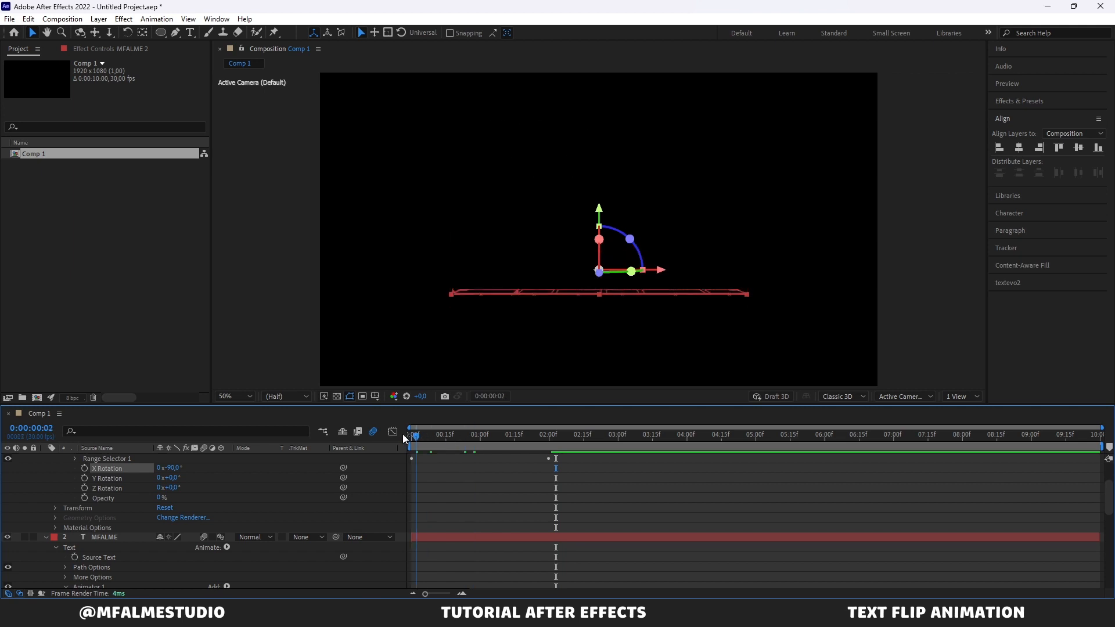
left_click(8, 538)
key("space")
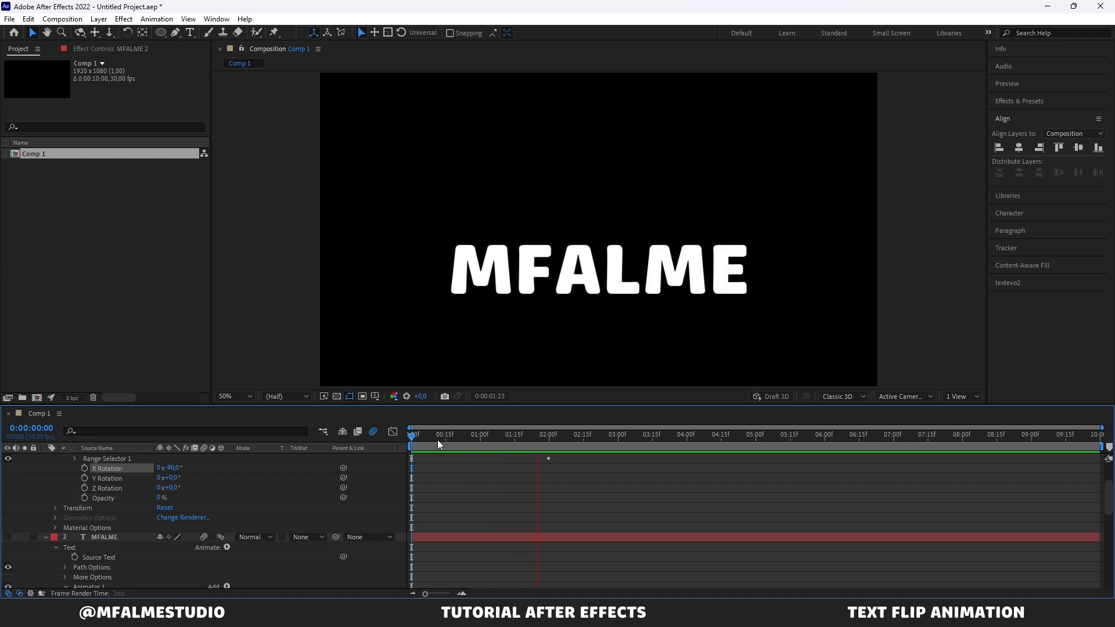
key("space")
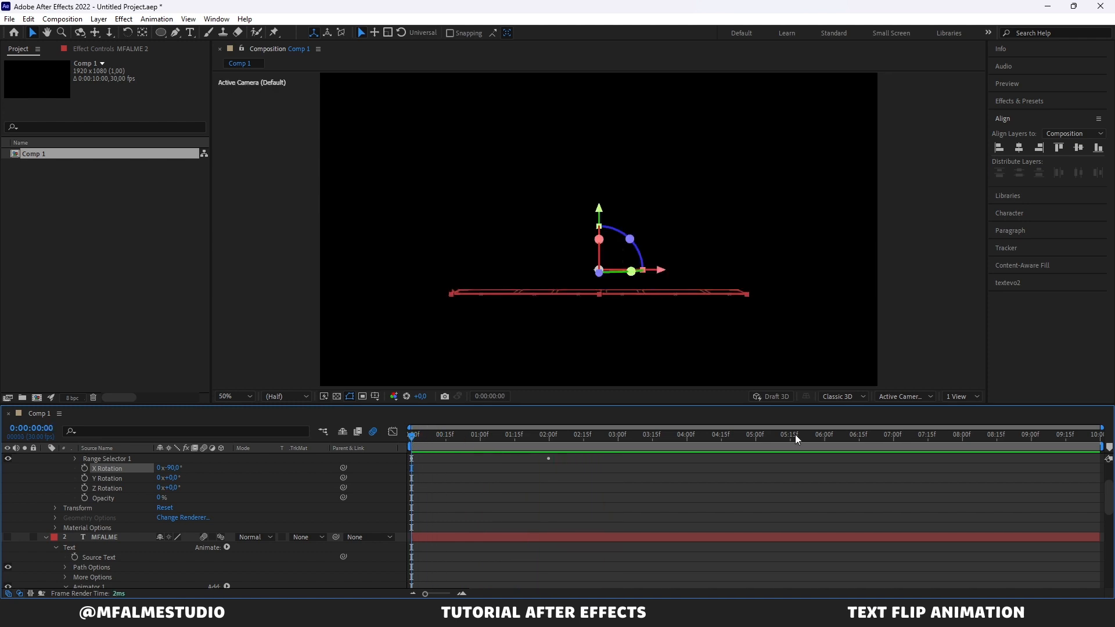
Shorten the work area to end at about 2.5 seconds and preview the duplicate's flip within it.
left_click_drag(1089, 449, 591, 492)
key("space")
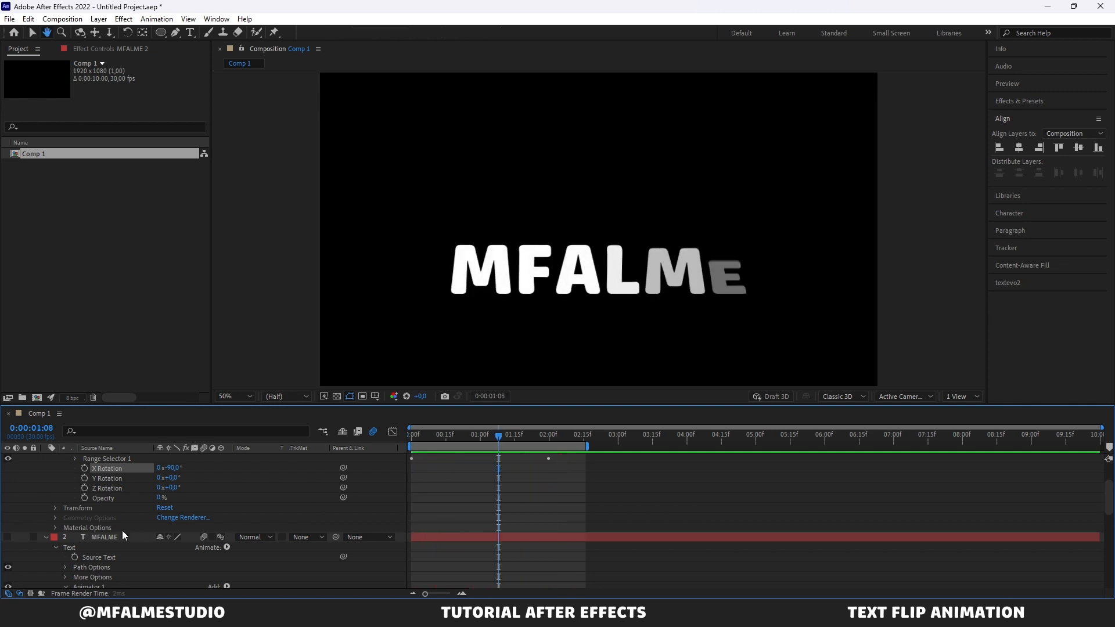
key("space")
Make the original MFALME layer visible again and preview both text flips together from the start.
left_click(8, 538)
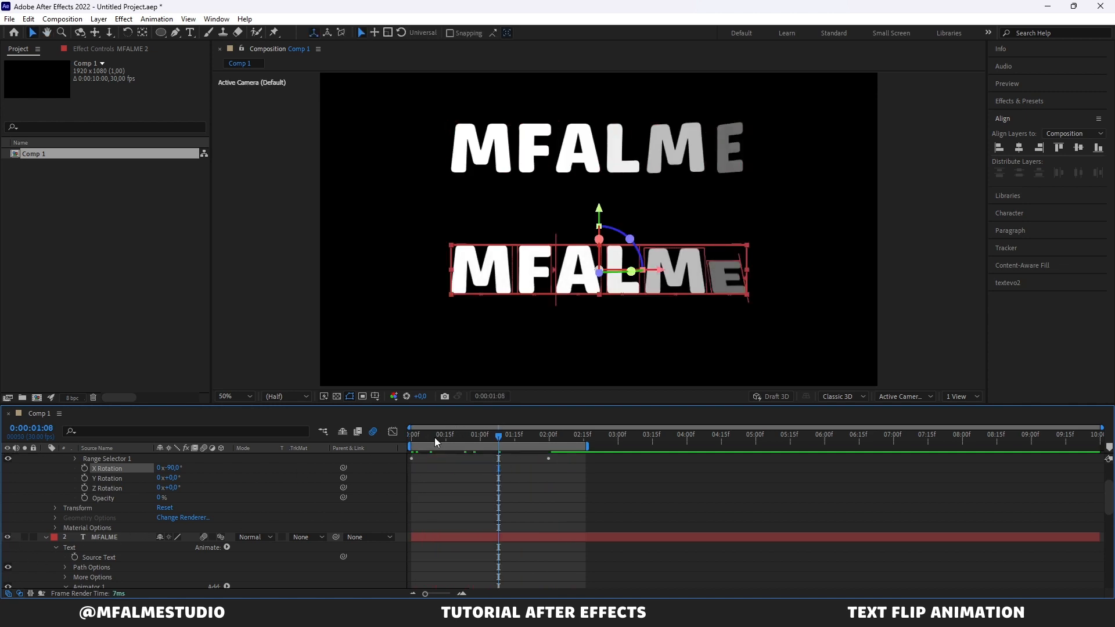
left_click_drag(434, 438, 409, 436)
key("space")
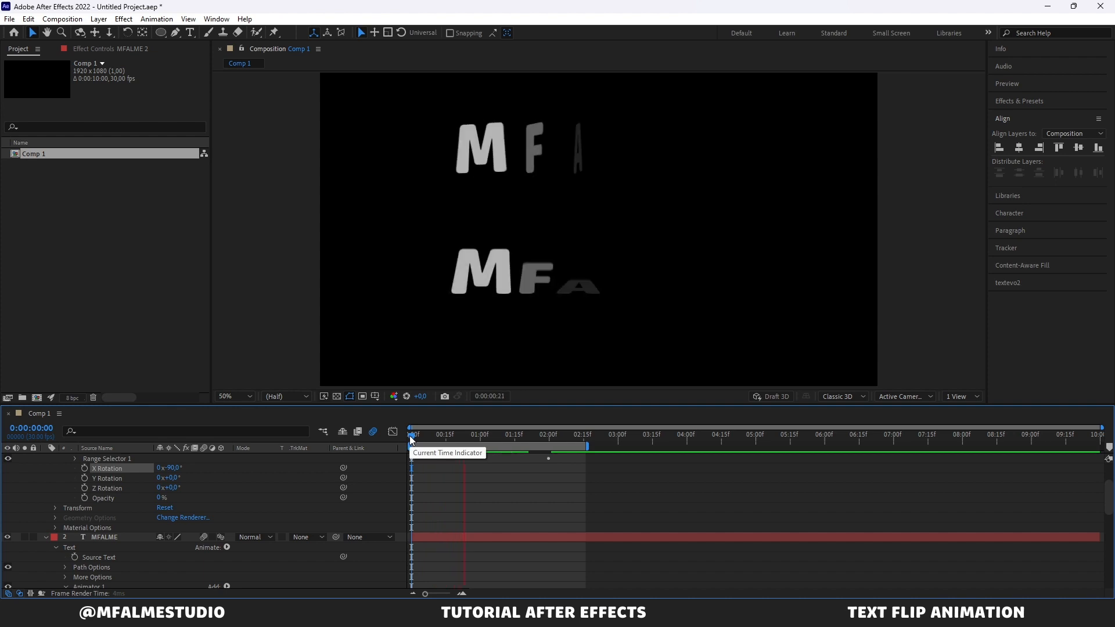